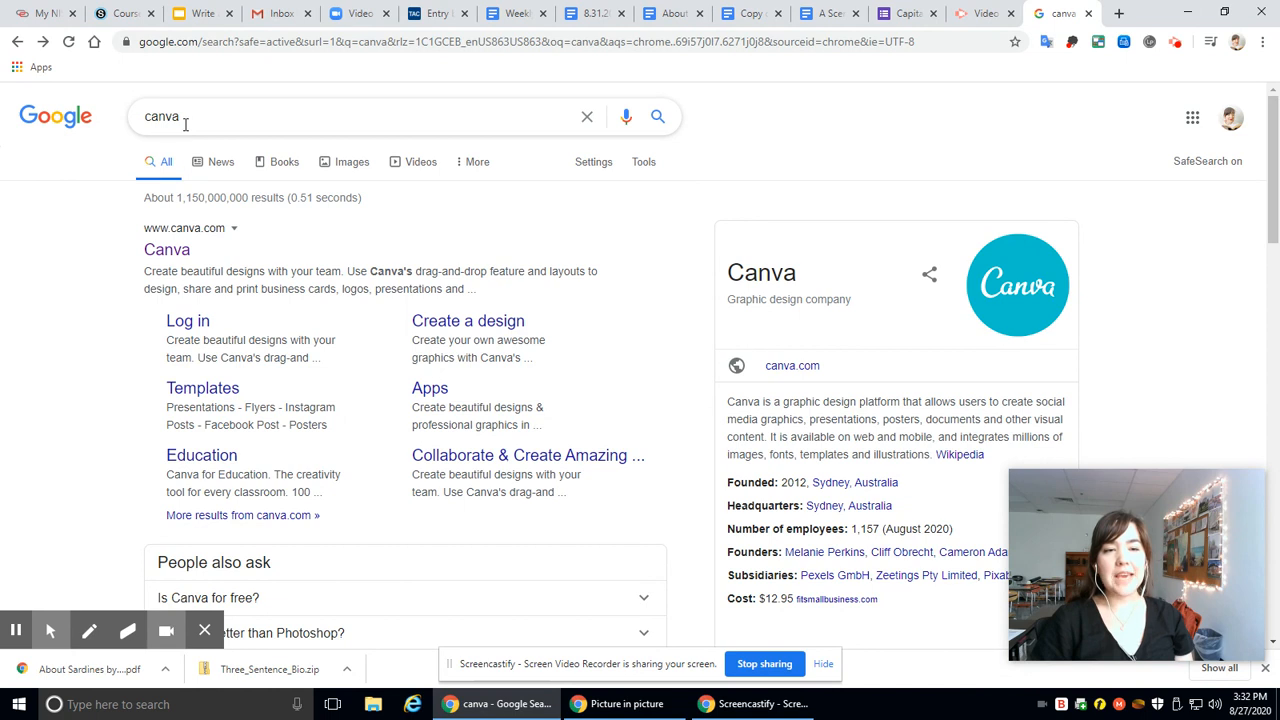
Step: Open the Canva website from the search results and create a blank 8.5 × 11 in flyer
left_click(168, 253)
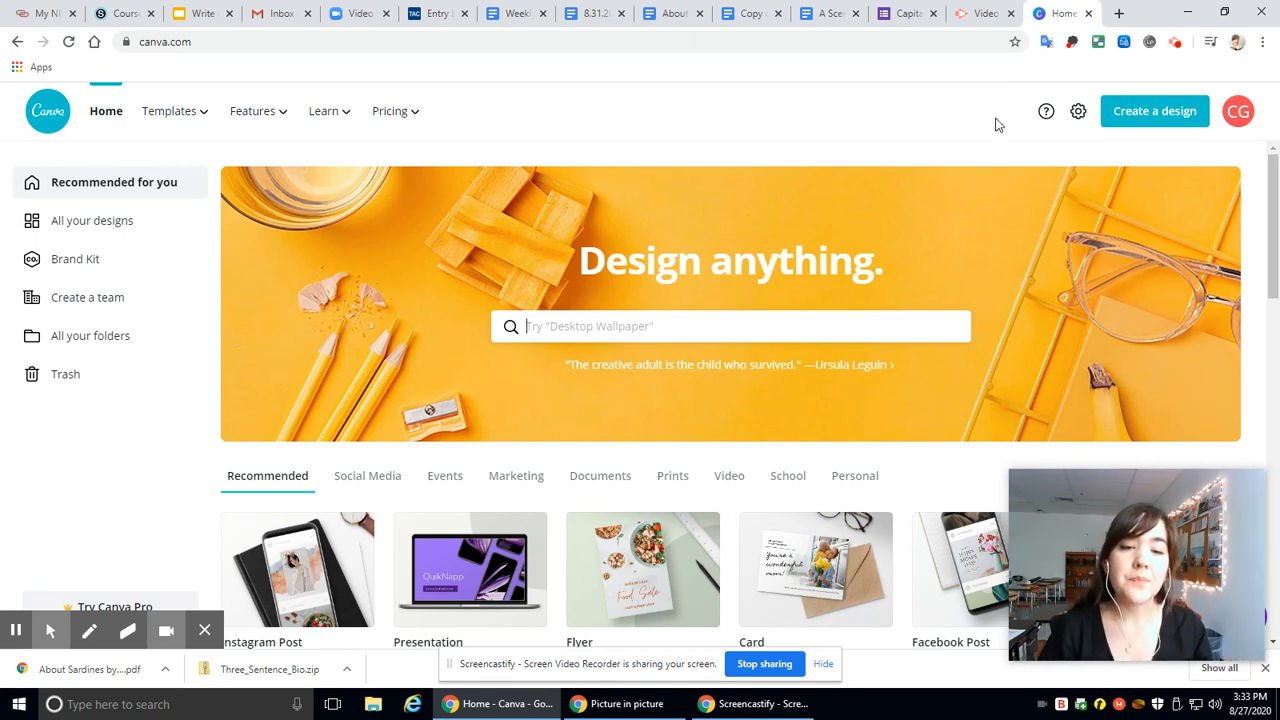
scroll(981, 215, "down", 2)
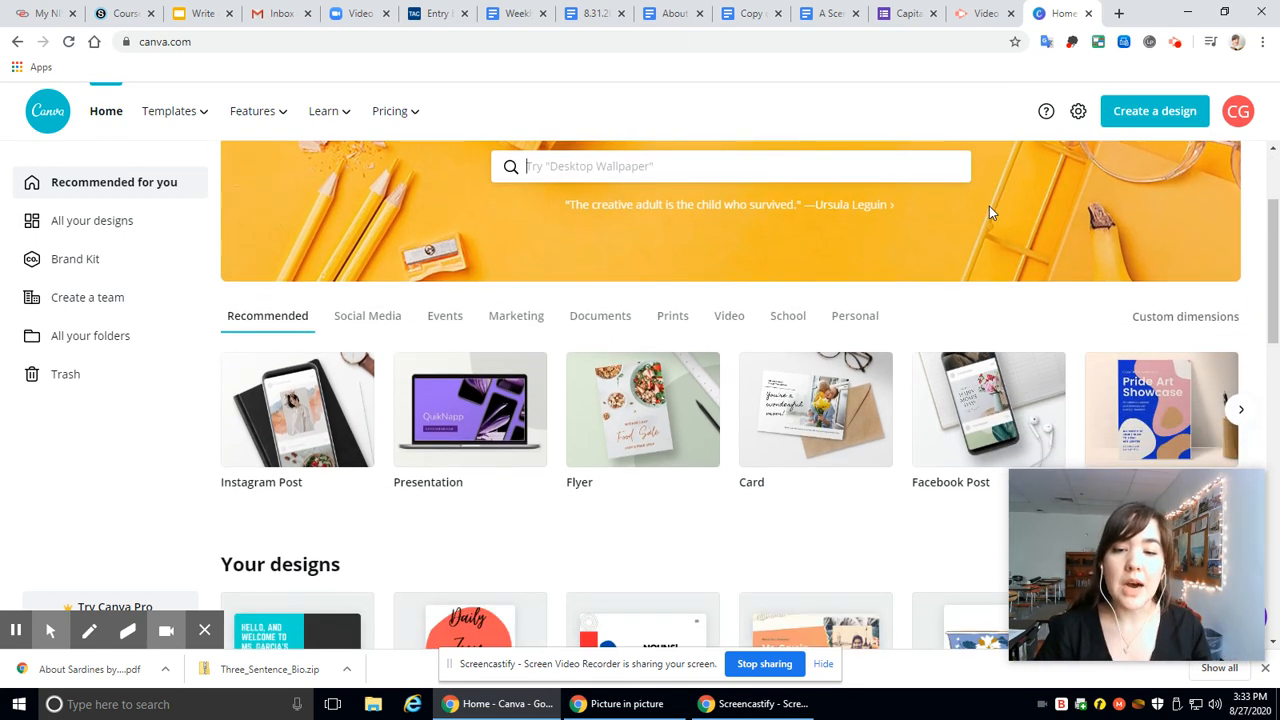
scroll(989, 206, "down", 1)
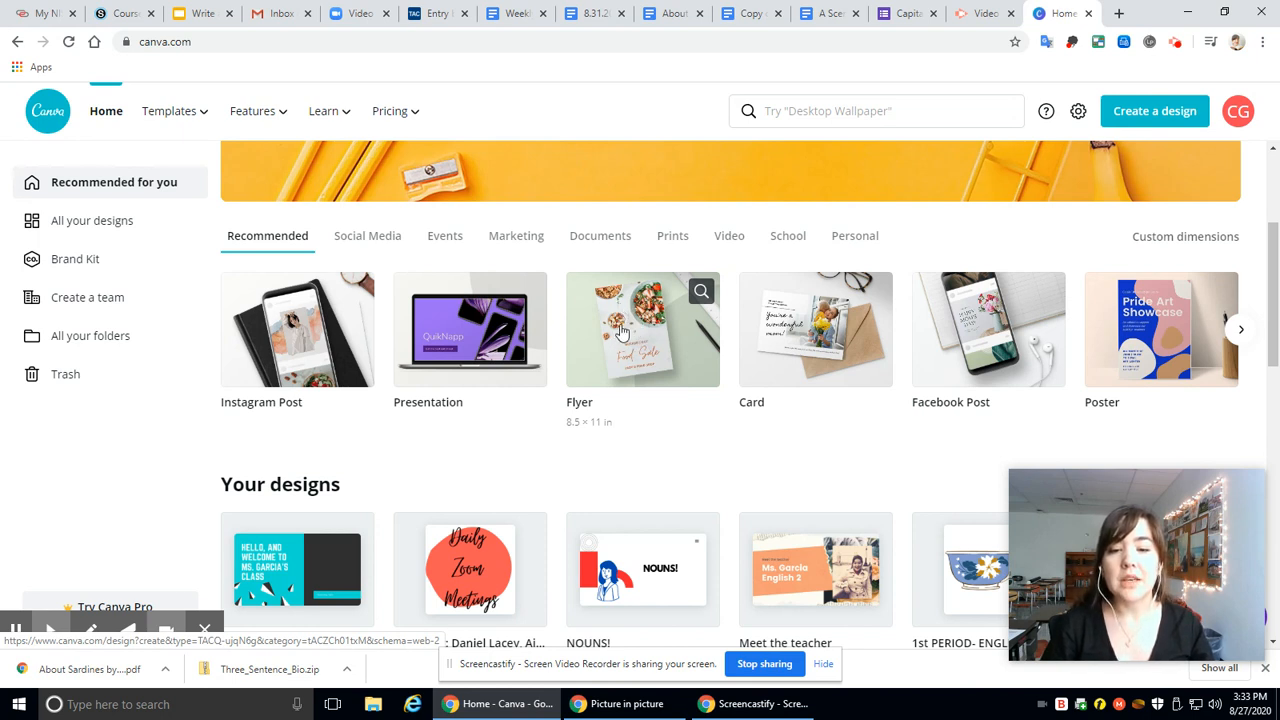
left_click(620, 330)
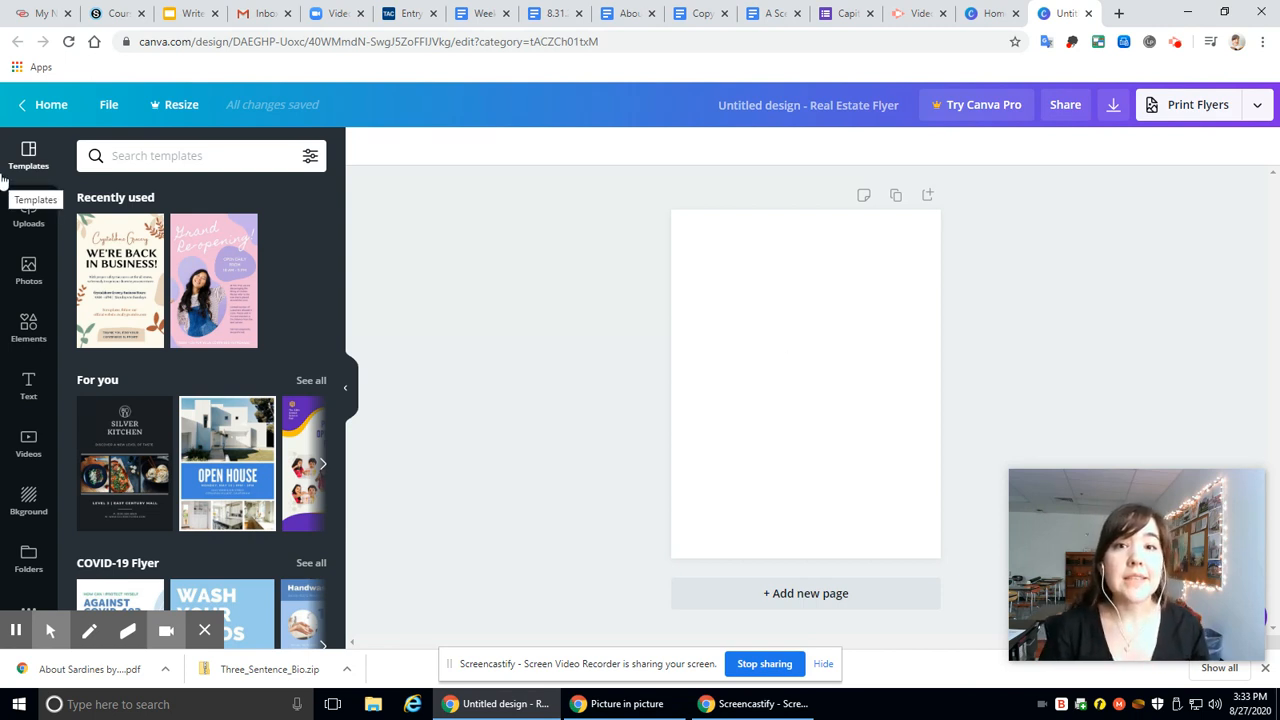
Step: Add the "Wild SALE" font combination to the blank flyer page
left_click(28, 392)
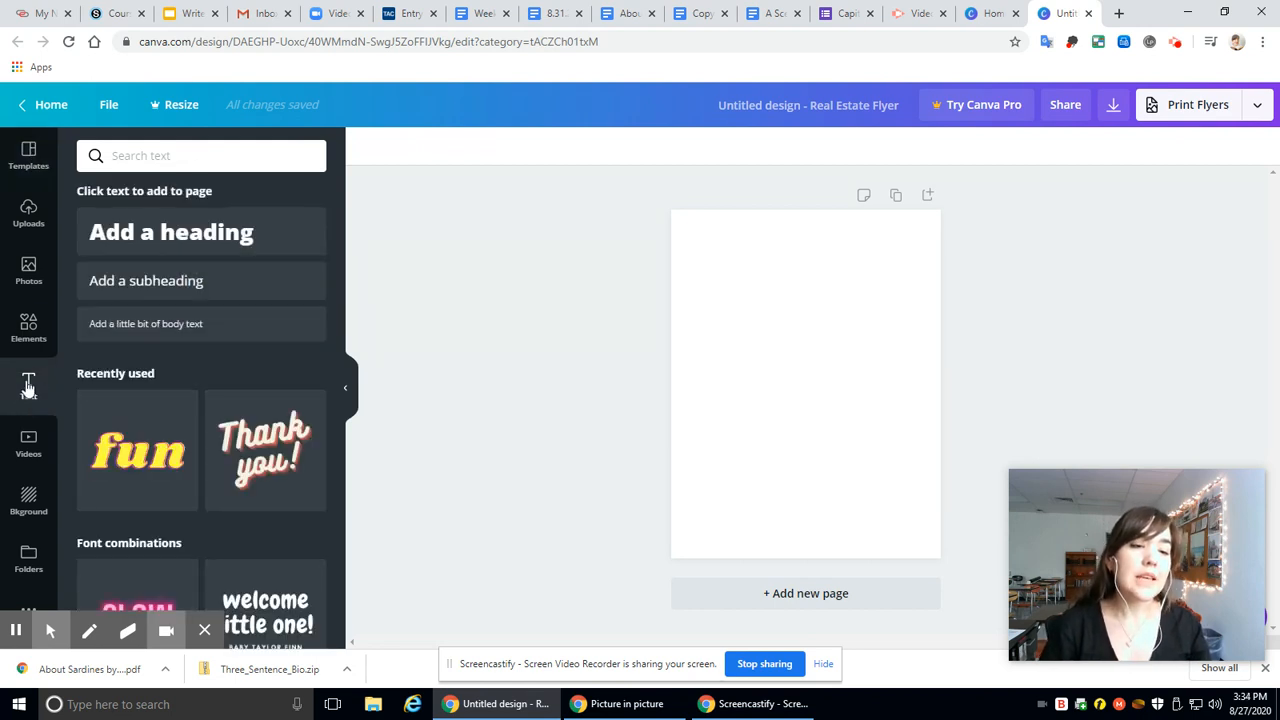
scroll(226, 414, "down", 3)
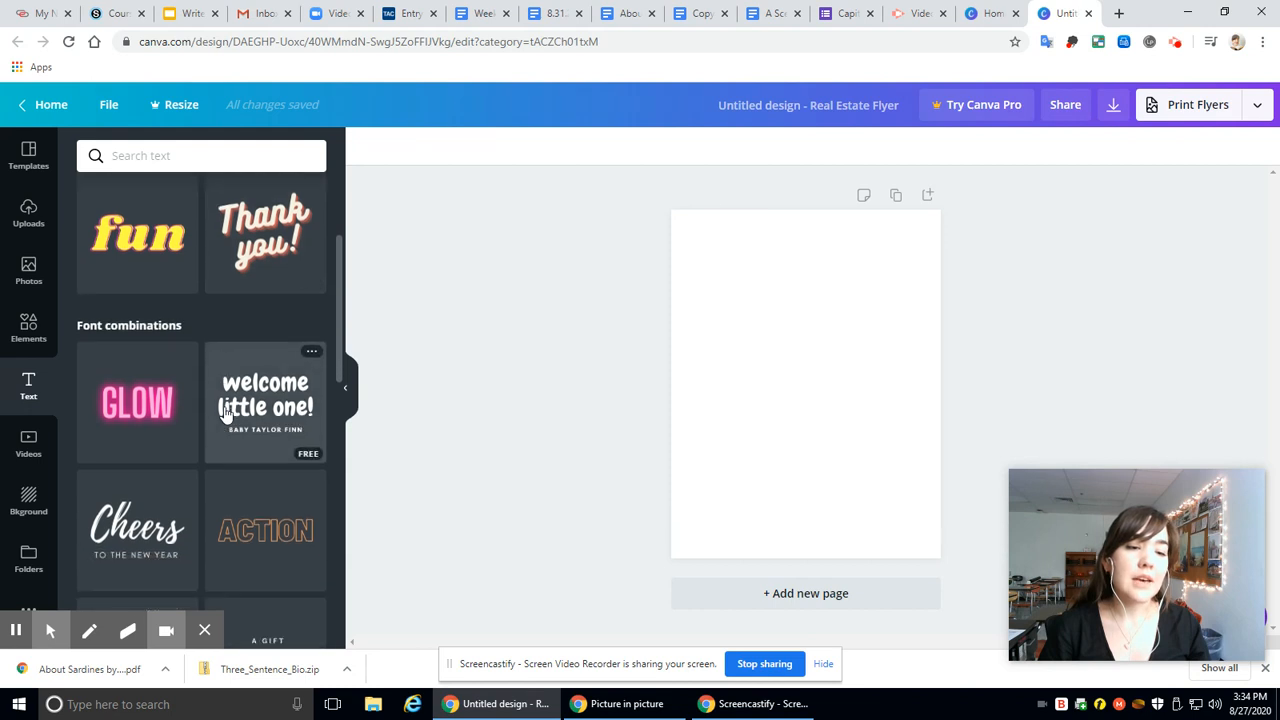
scroll(229, 517, "down", 1)
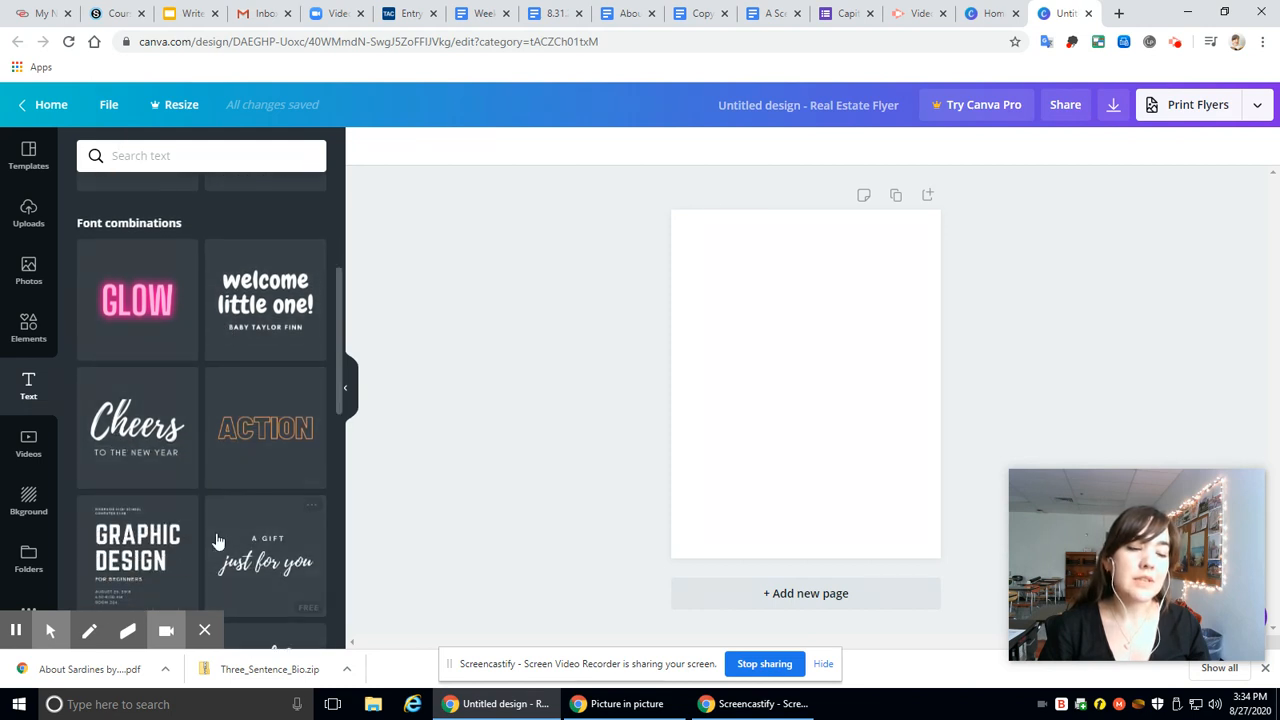
scroll(143, 397, "down", 3)
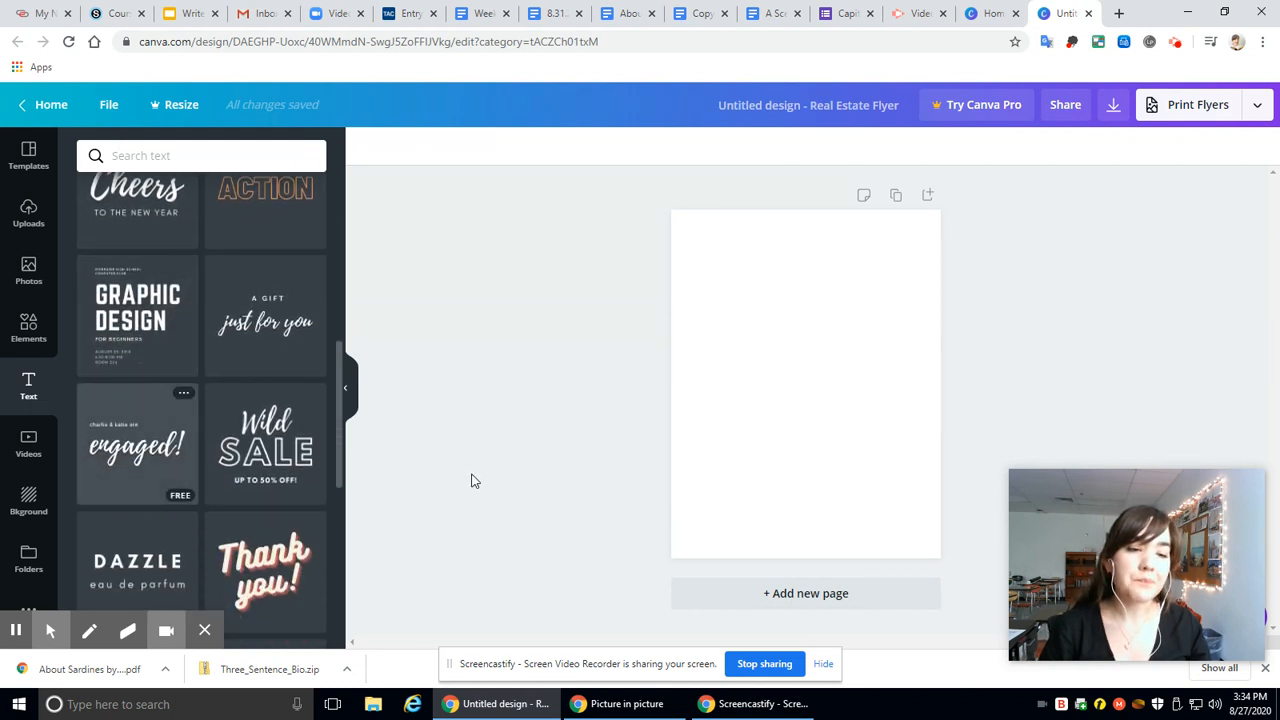
left_click(248, 446)
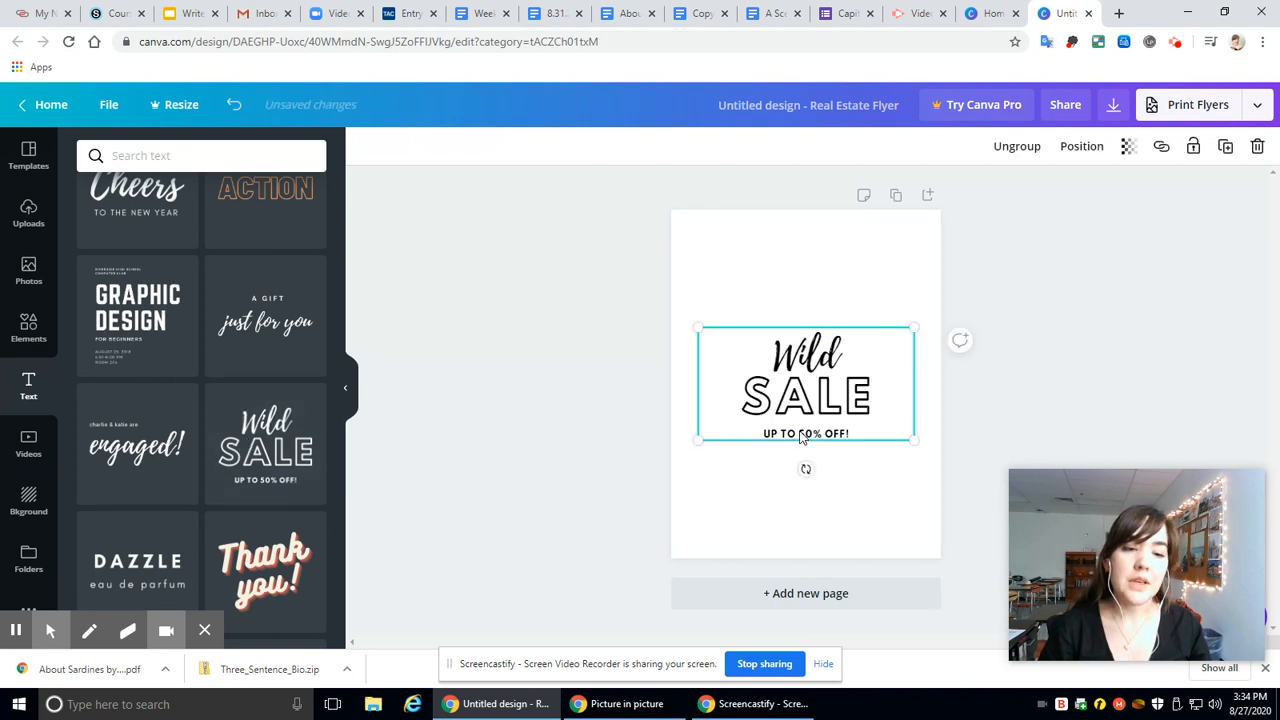
Step: Replace the word "Wild" with "Ms" and the word "SALE" with the teacher's last name in capitals
left_click(810, 364)
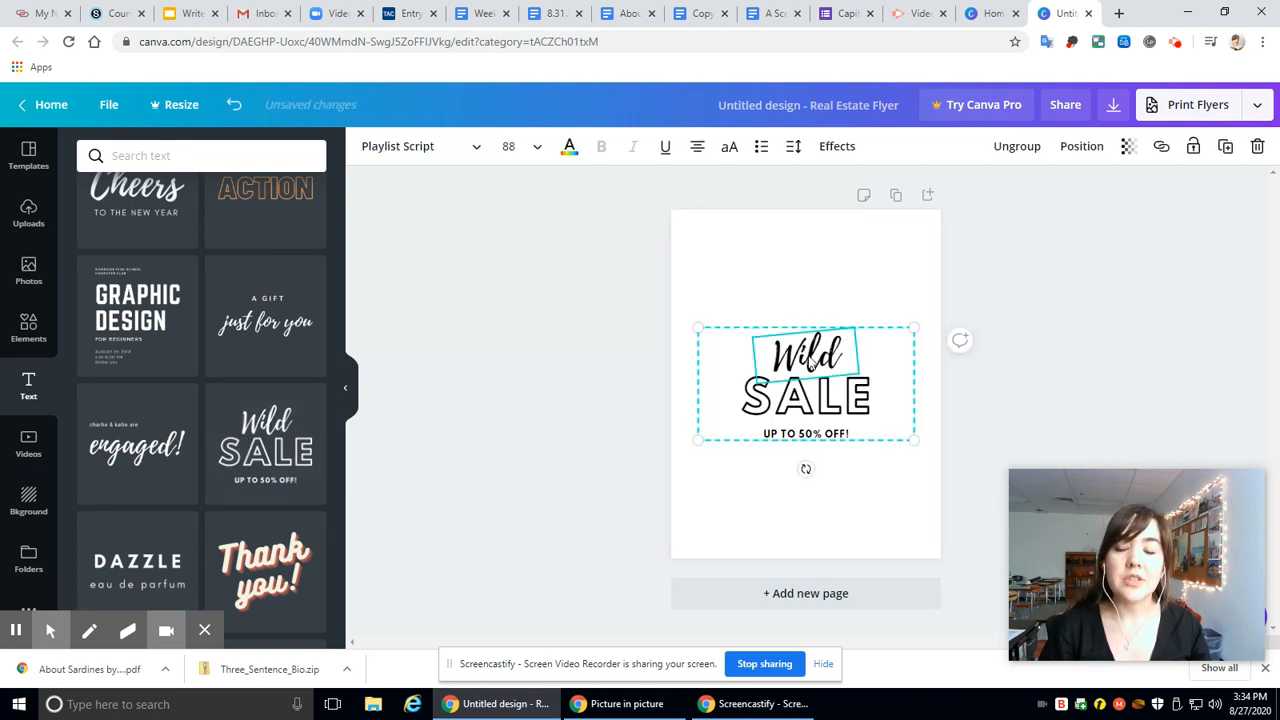
double_click(820, 358)
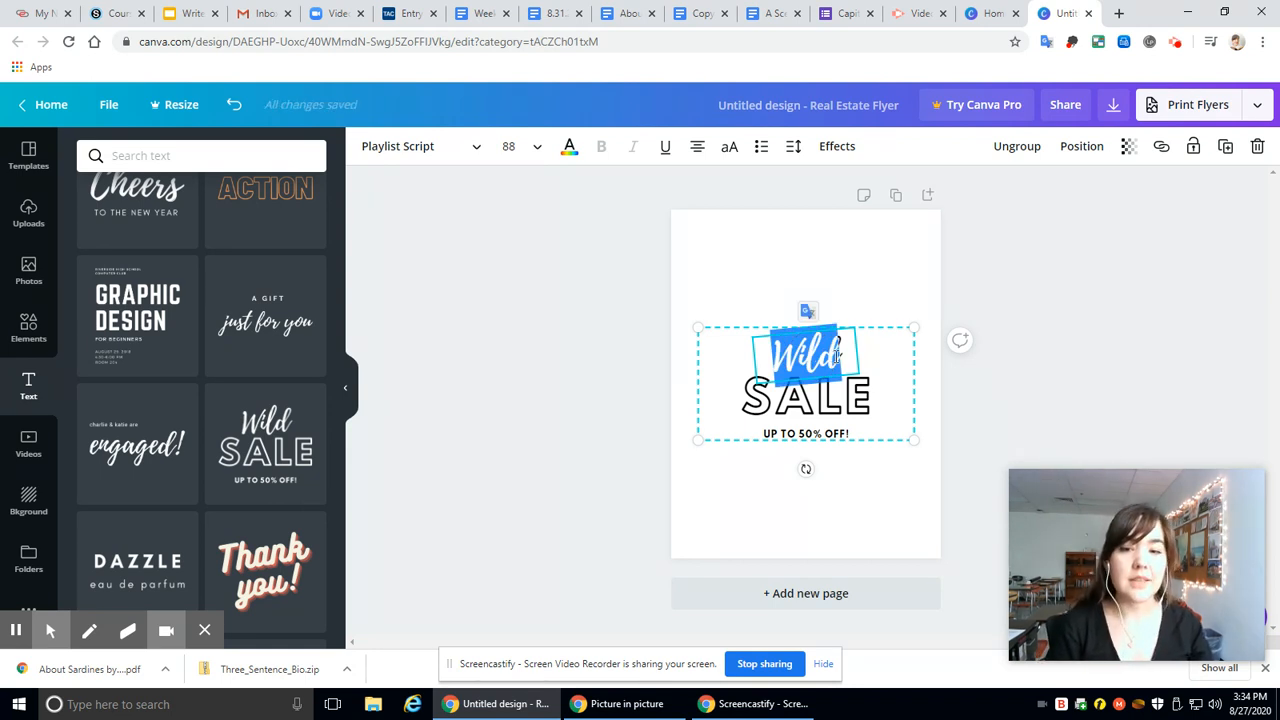
type("Ms")
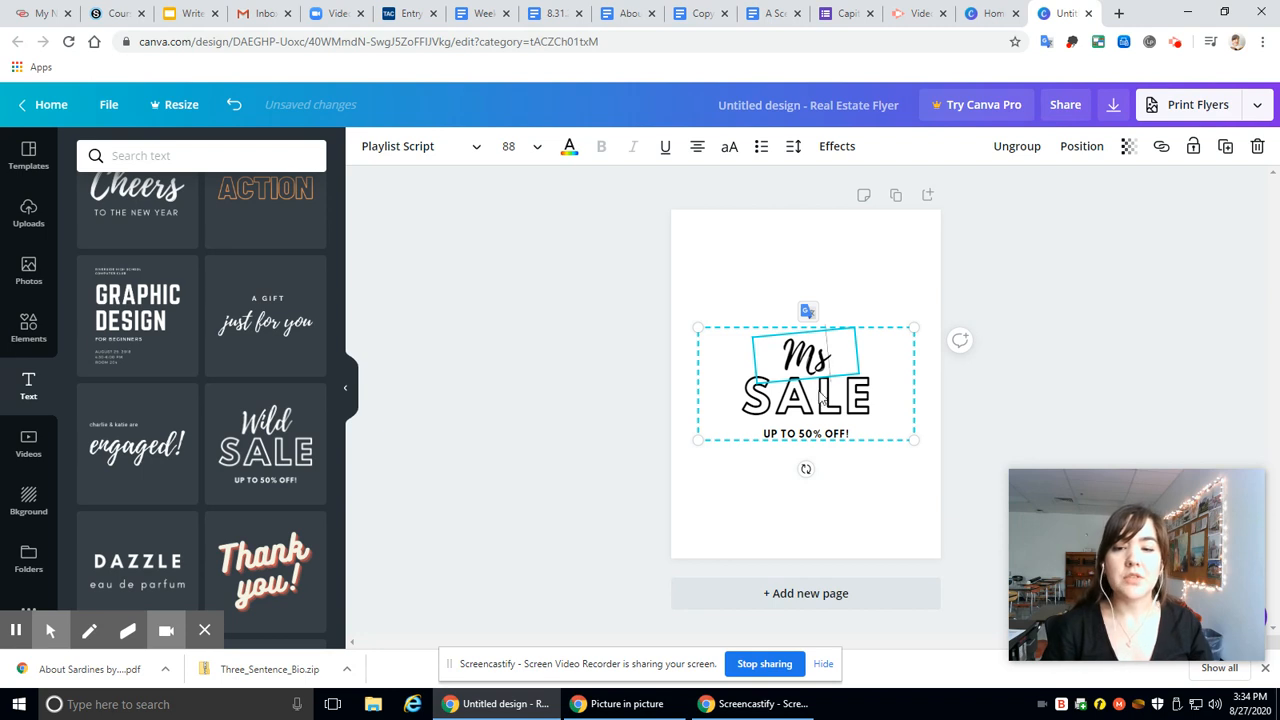
left_click(852, 401)
double_click(855, 401)
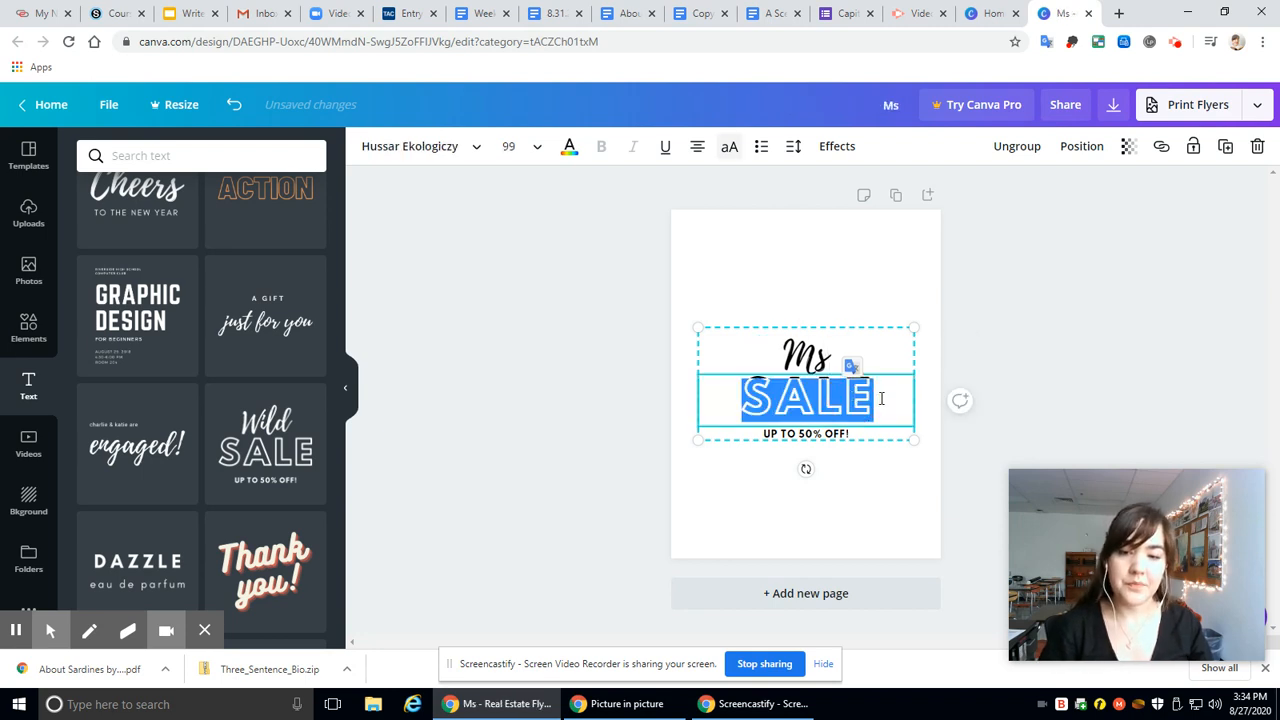
type("GARCIA")
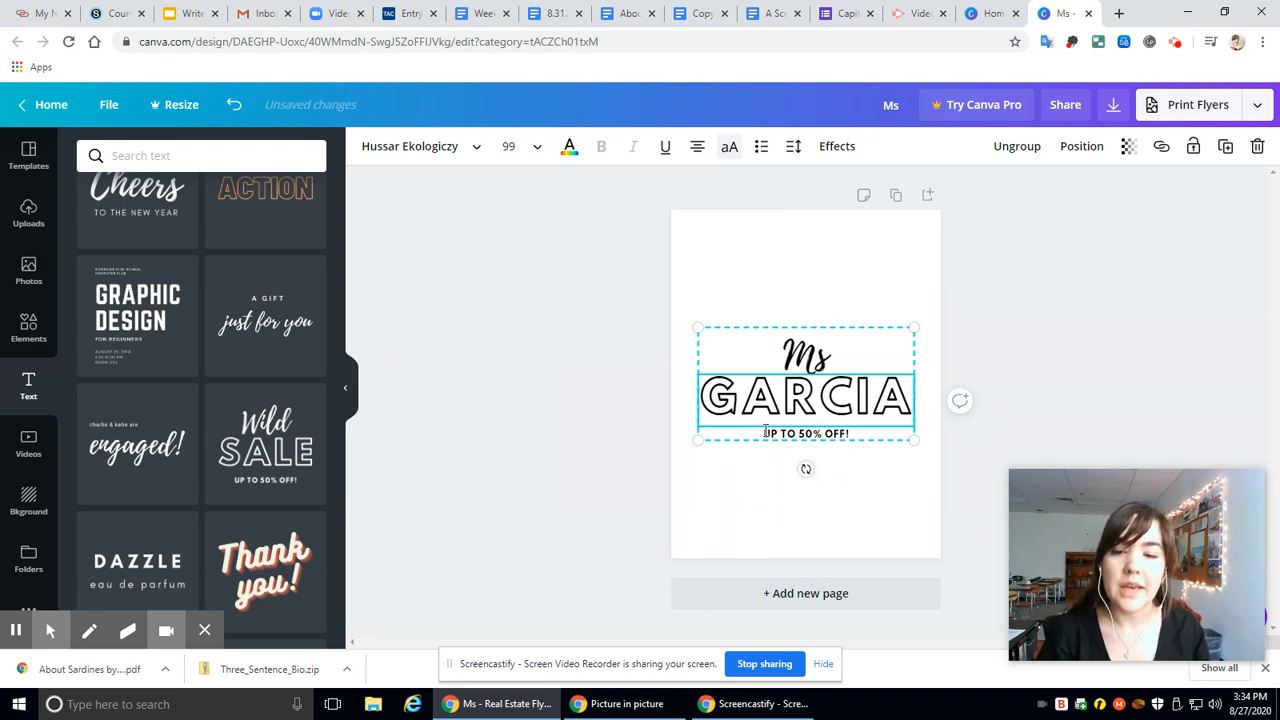
left_click_drag(766, 431, 875, 441)
left_click(836, 435)
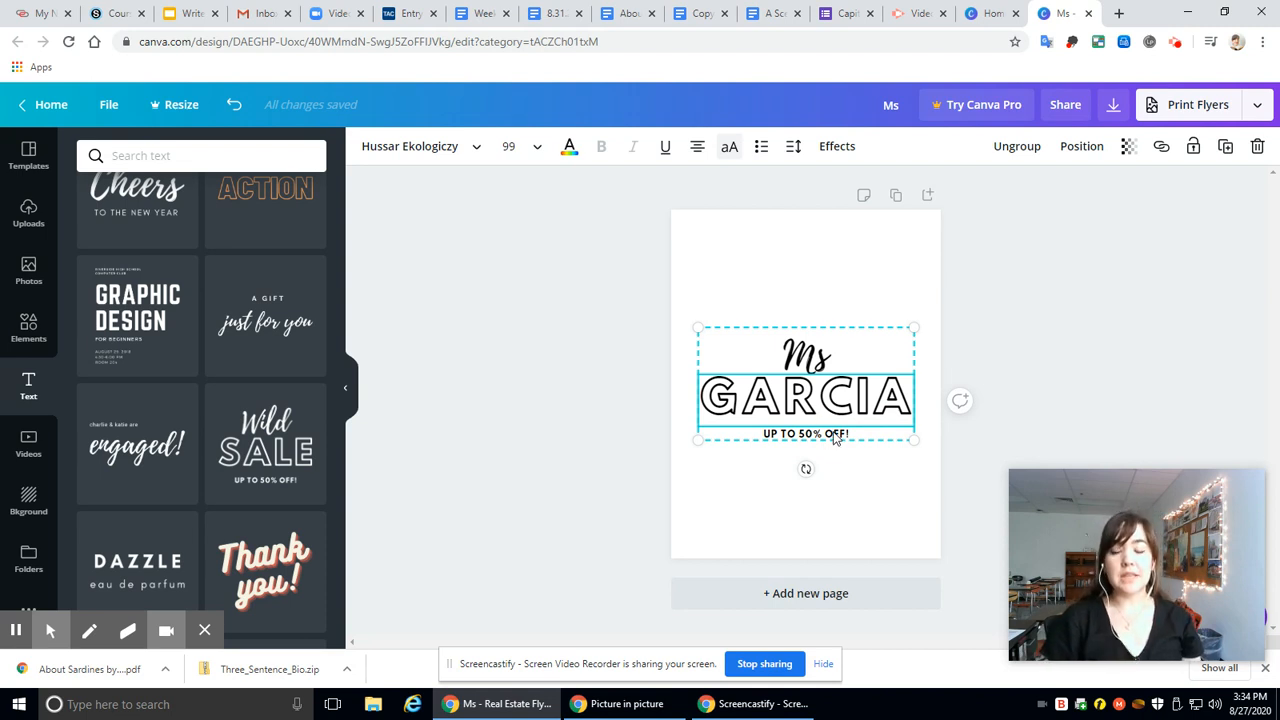
key("Delete")
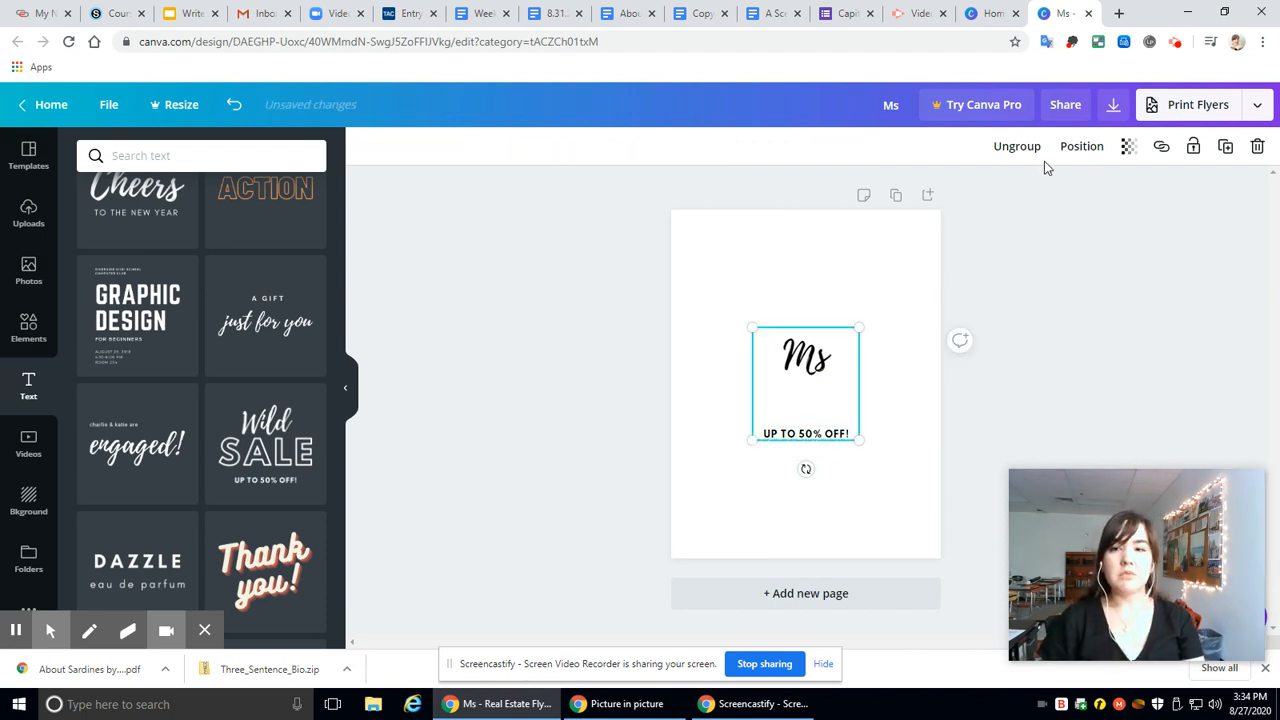
left_click(236, 113)
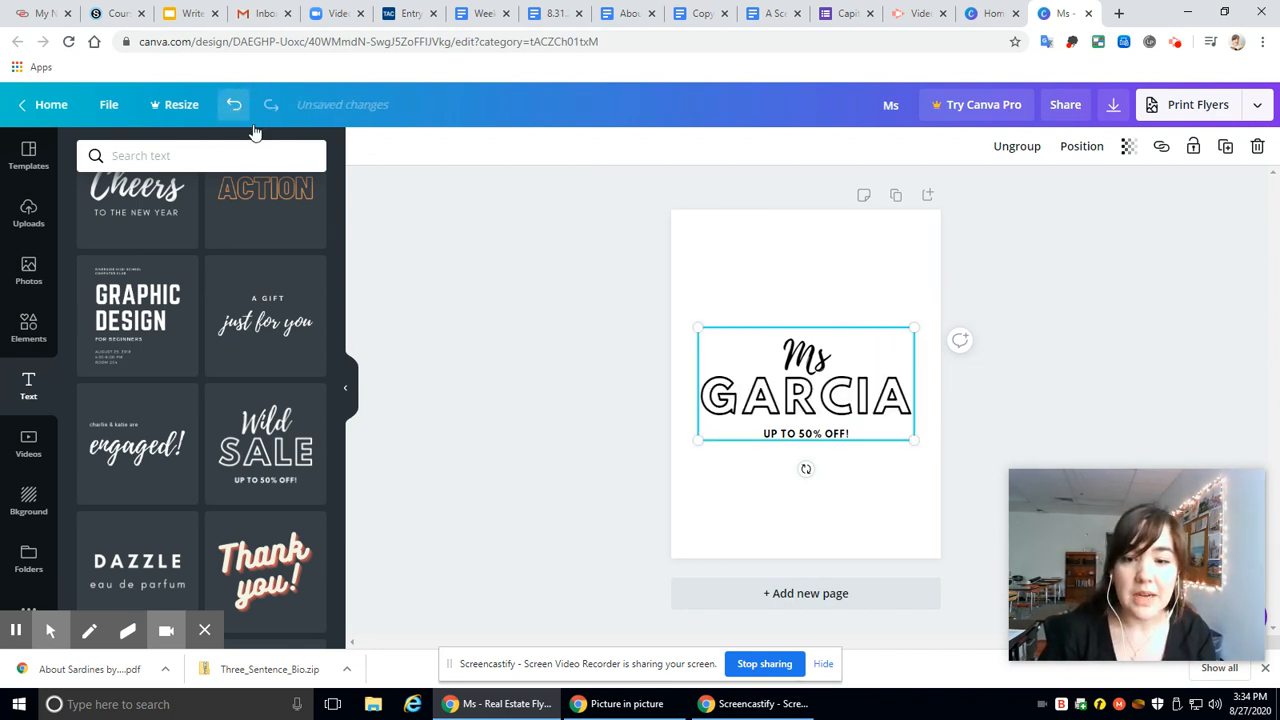
Step: Delete the "UP TO 50% OFF!" line from the text group and move the name heading to the top of the page
left_click(991, 380)
left_click(828, 436)
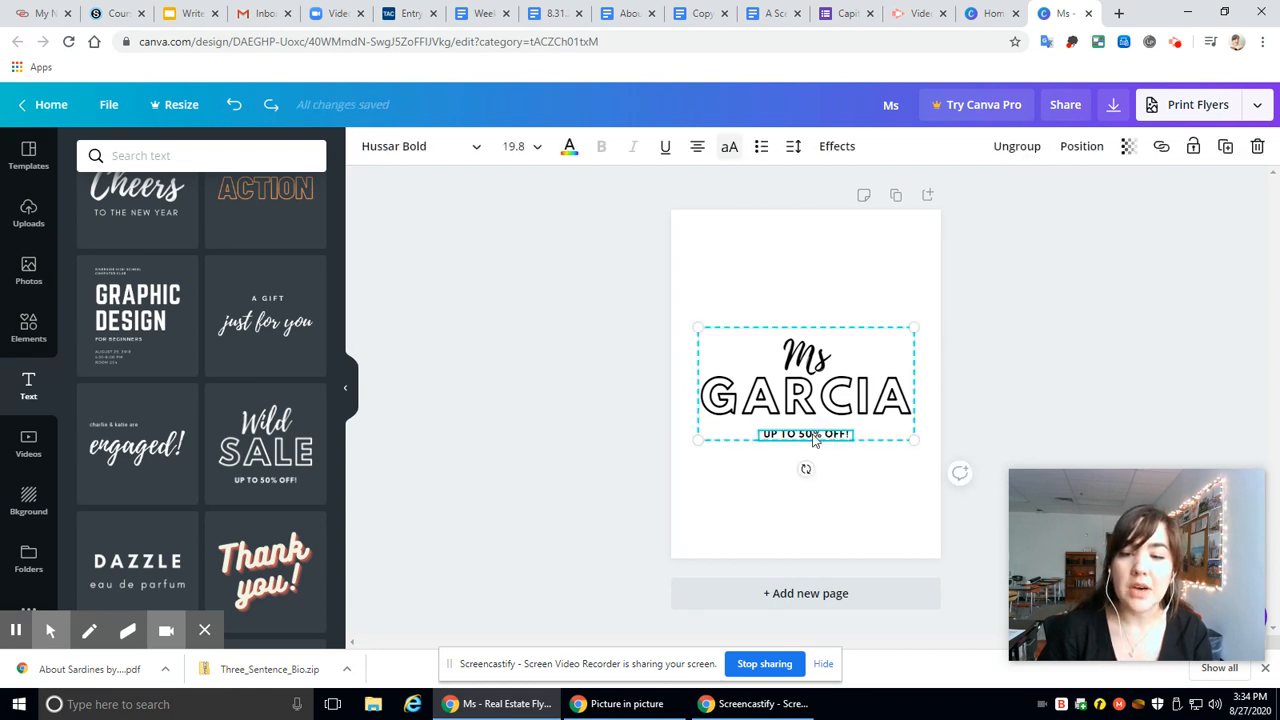
key("Delete")
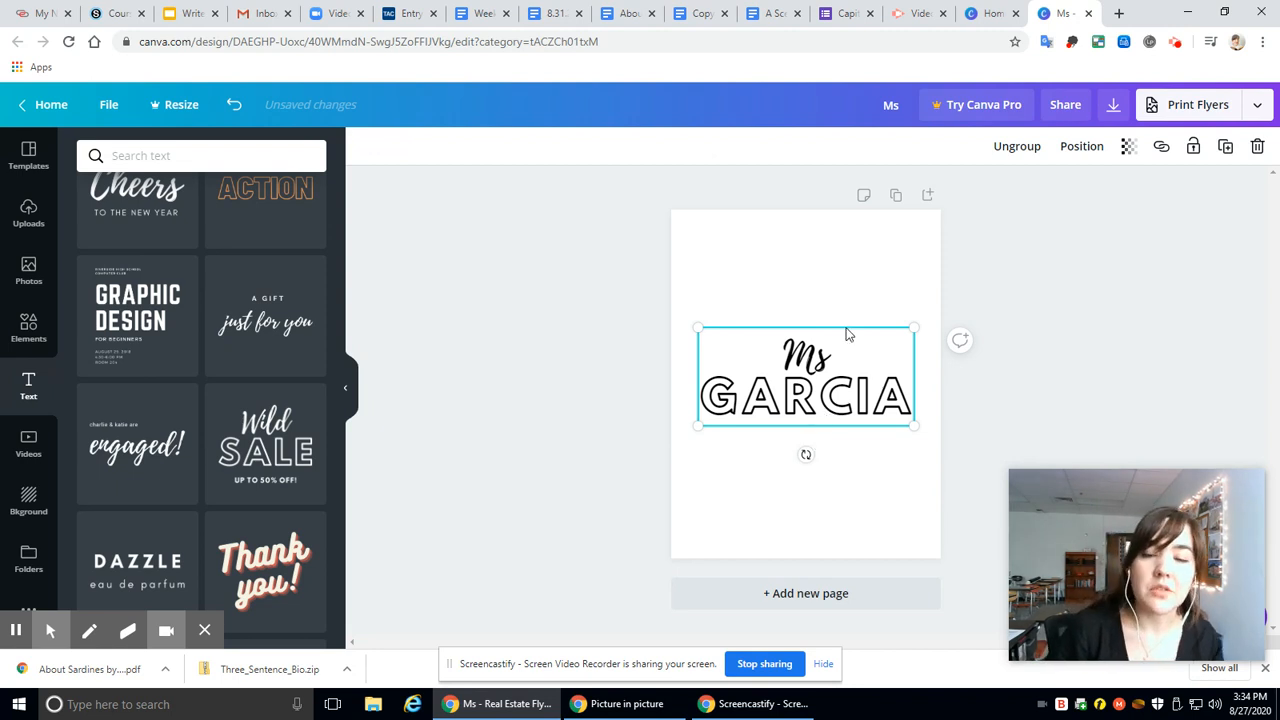
left_click_drag(844, 396, 840, 268)
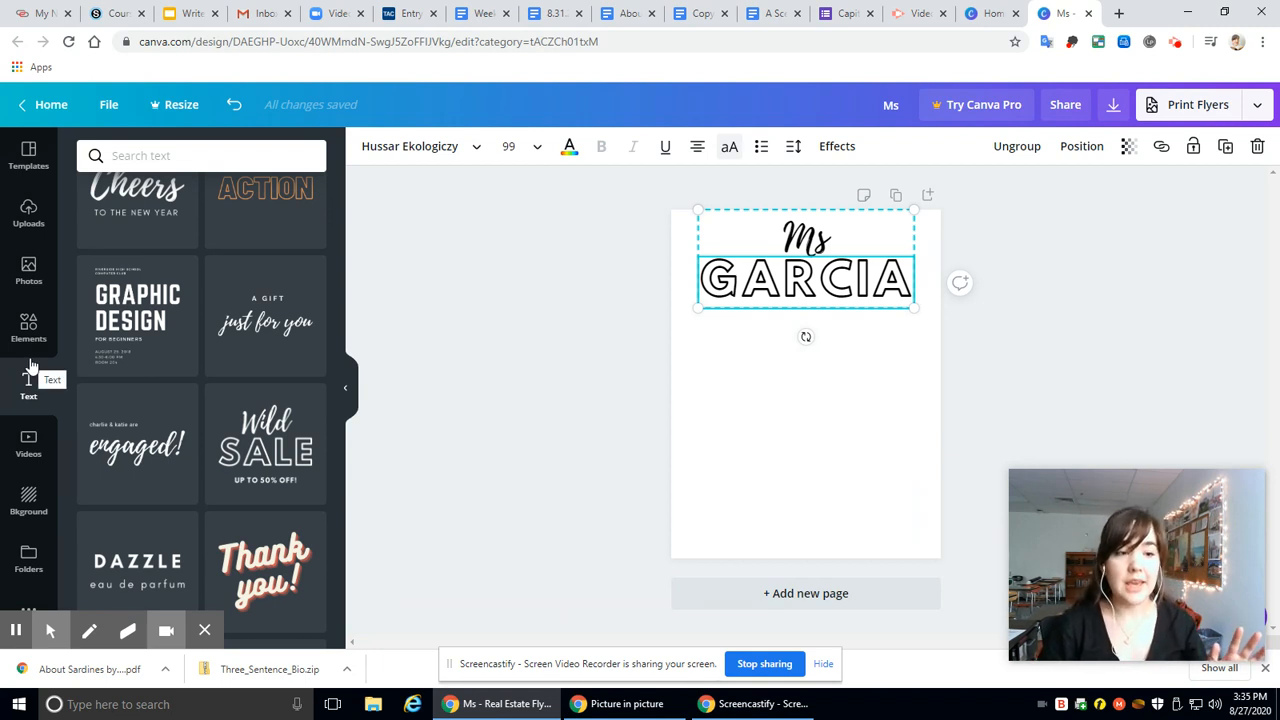
Step: Search the photo library for "books" and add the open book photo with fanned pages to the flyer
left_click(14, 276)
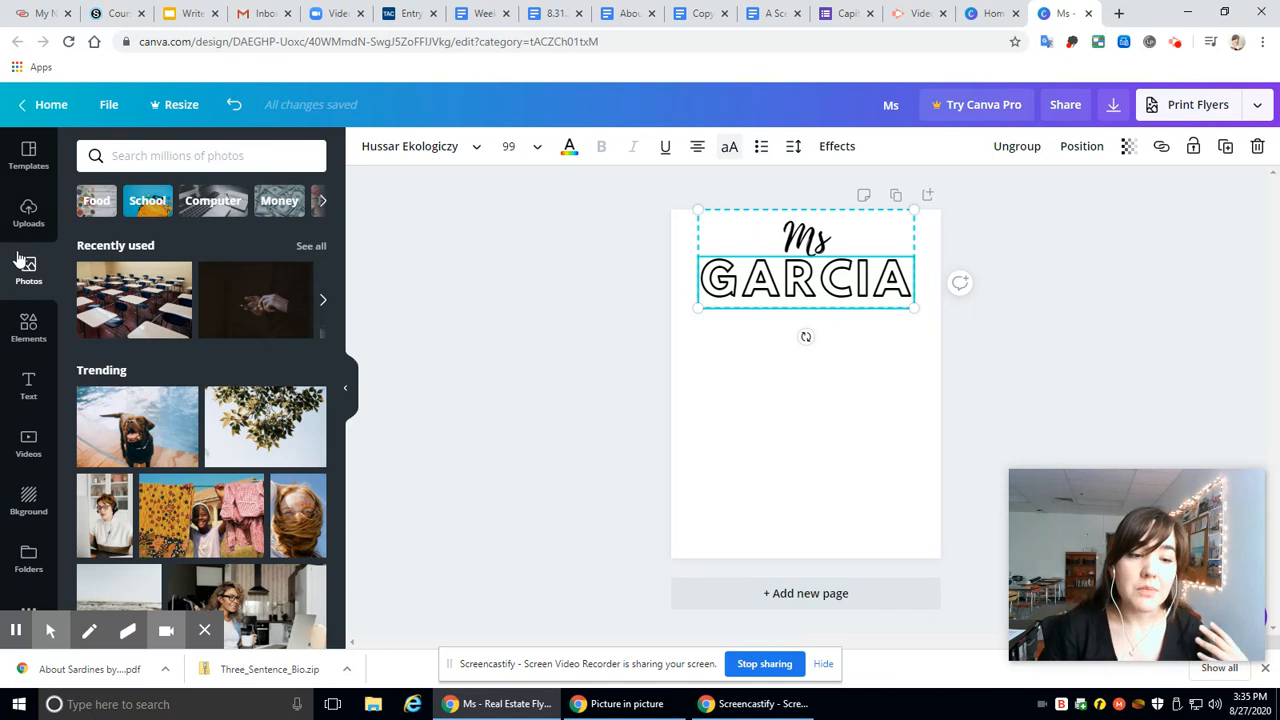
scroll(210, 440, "down", 3)
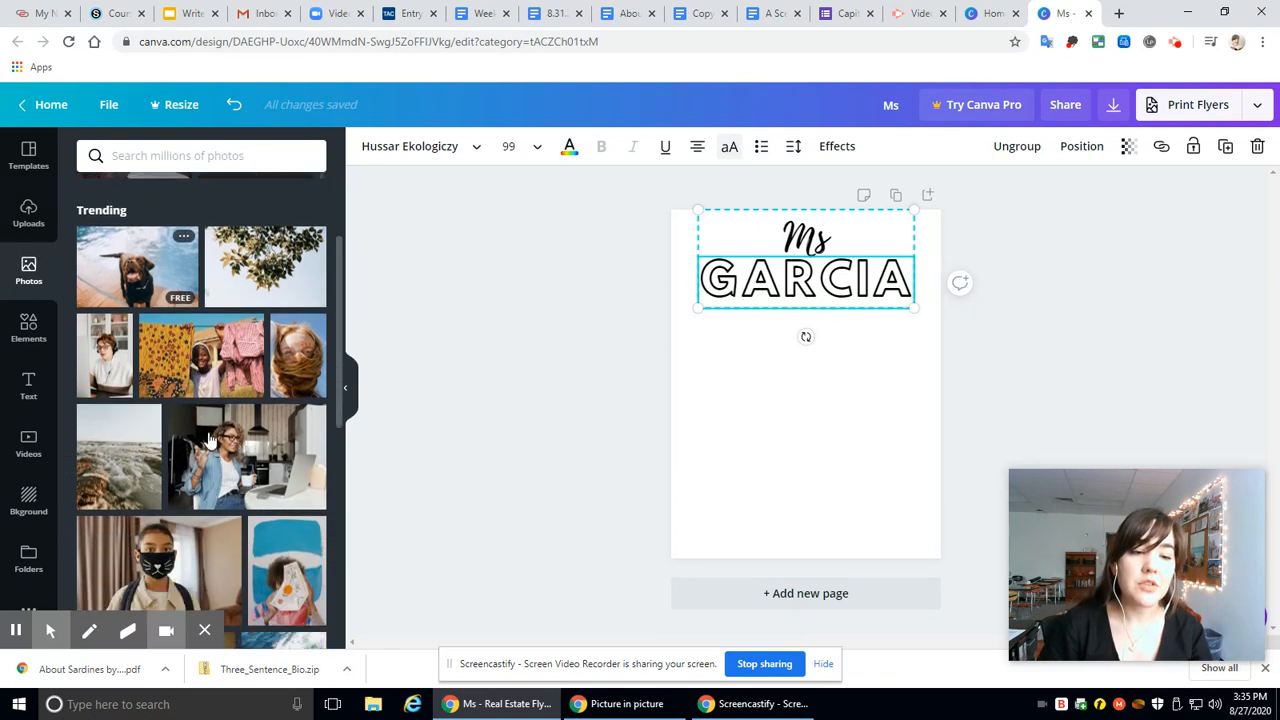
scroll(258, 440, "up", 3)
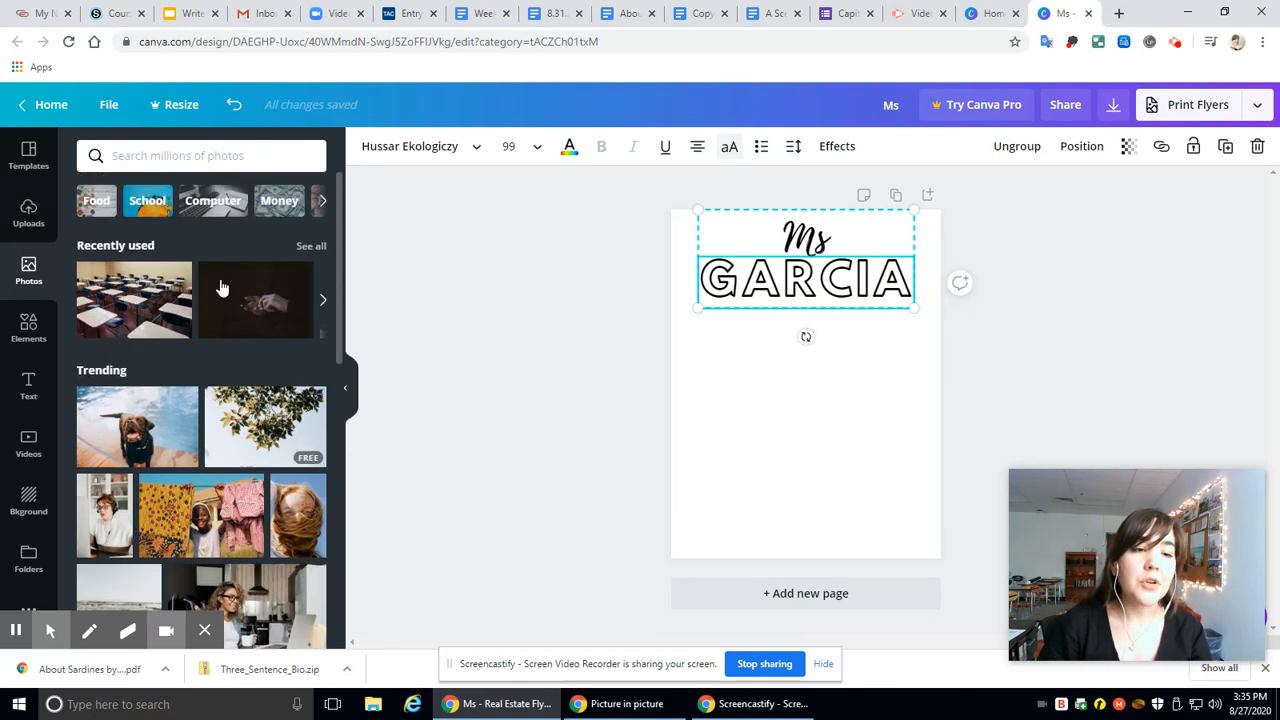
left_click(216, 155)
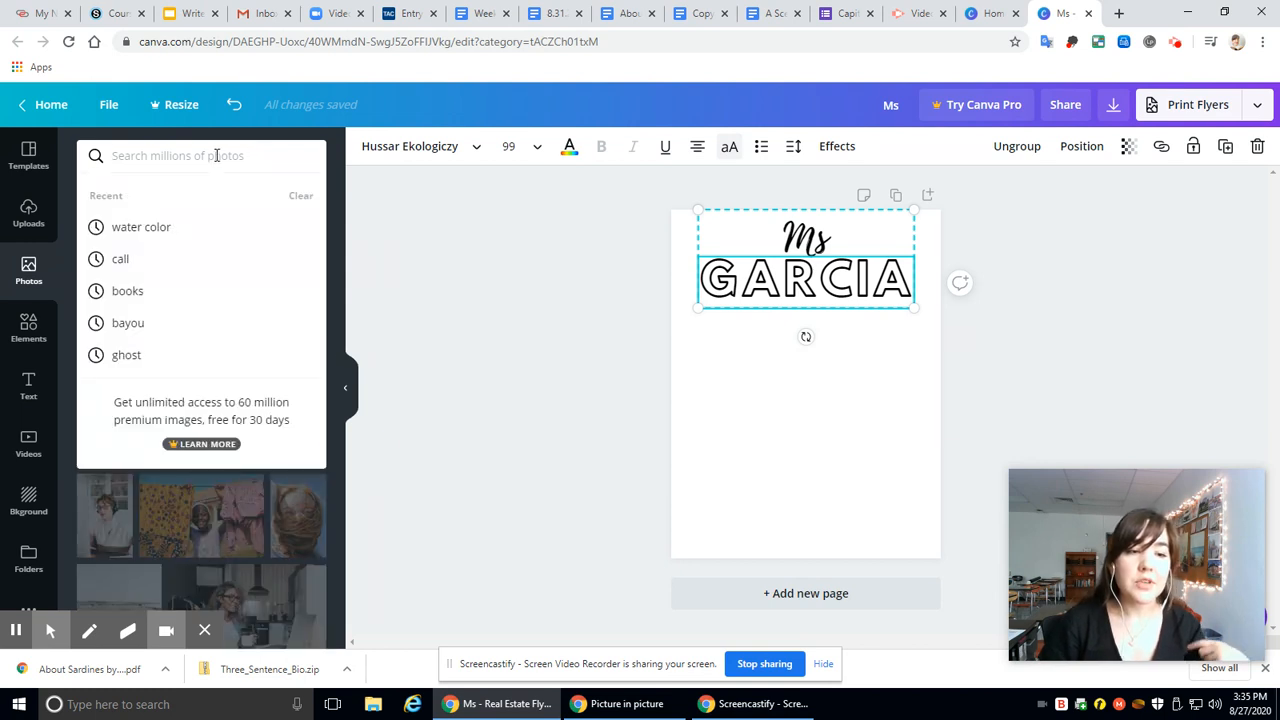
left_click(145, 296)
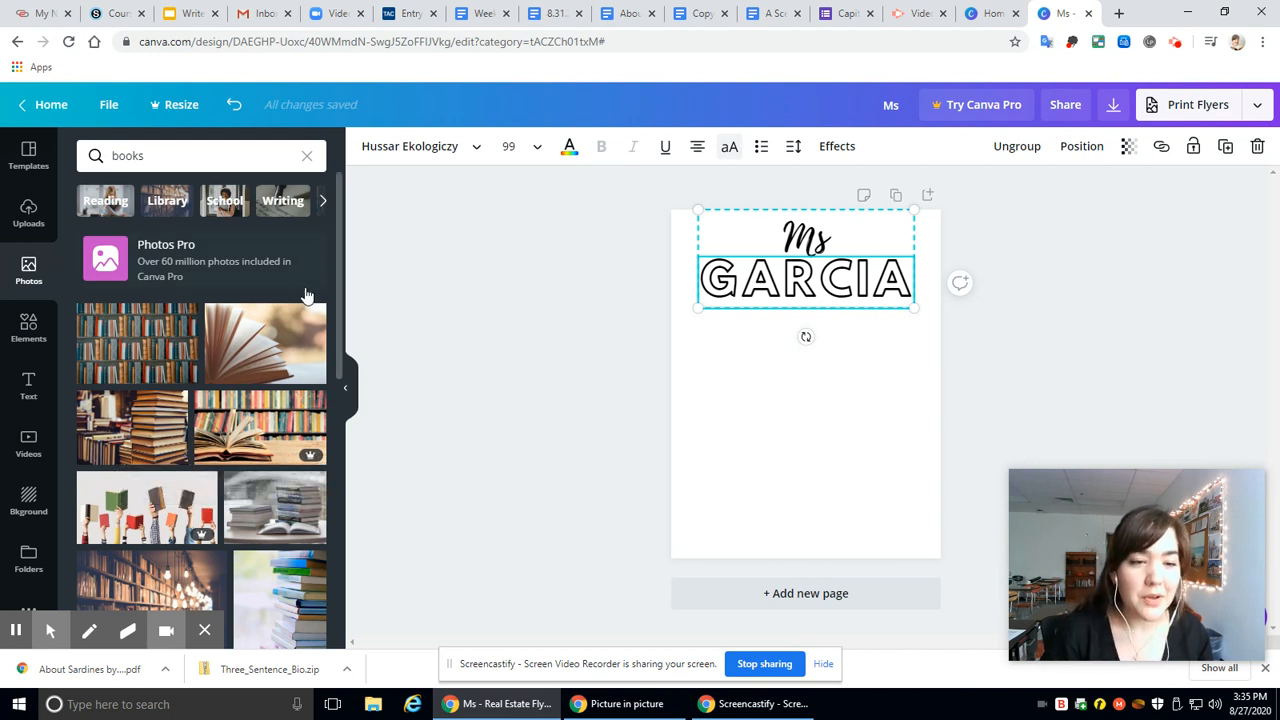
left_click(250, 355)
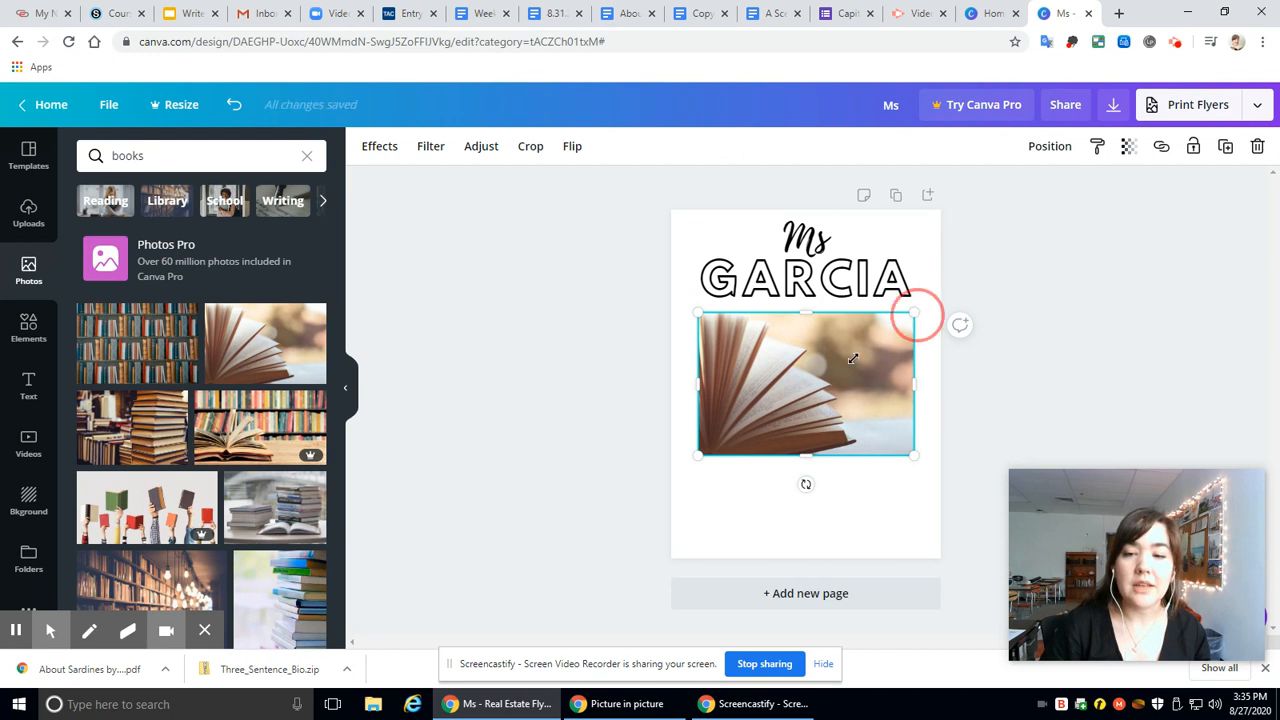
Step: Shrink the open book photo to about half its width and place it near the page's lower-left corner
left_click_drag(914, 313, 808, 386)
left_click_drag(749, 435, 739, 512)
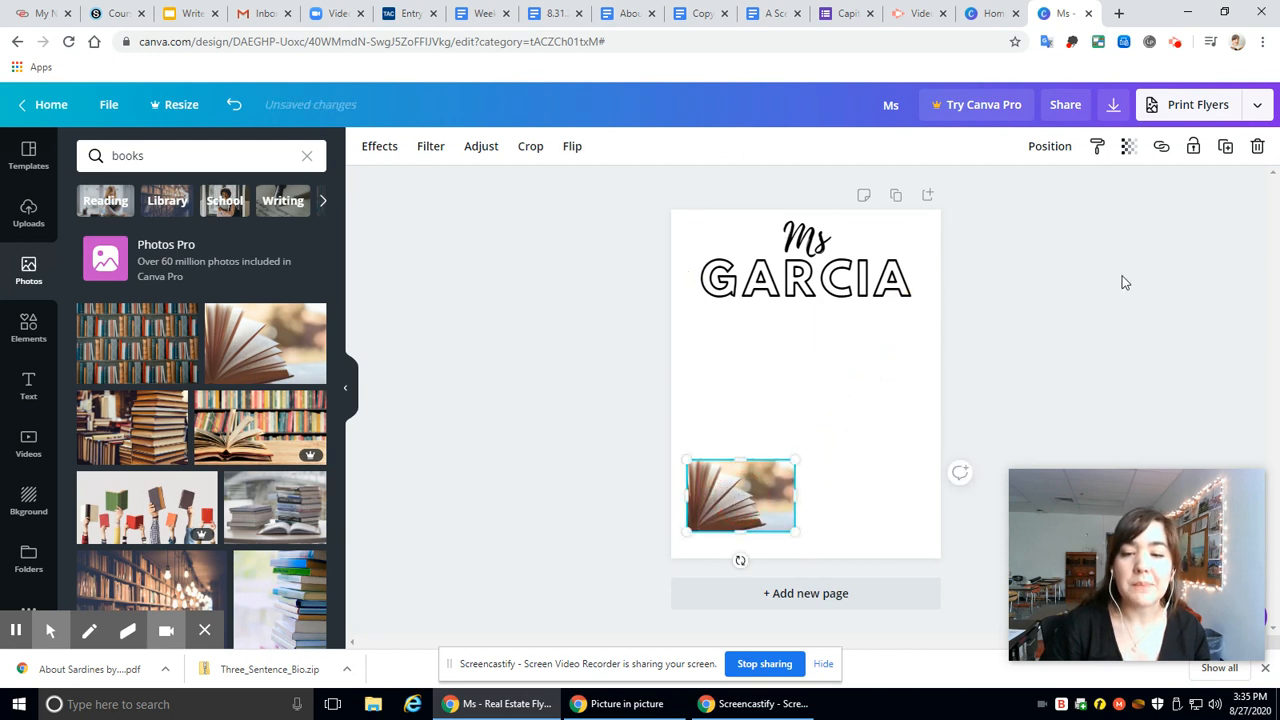
left_click(613, 381)
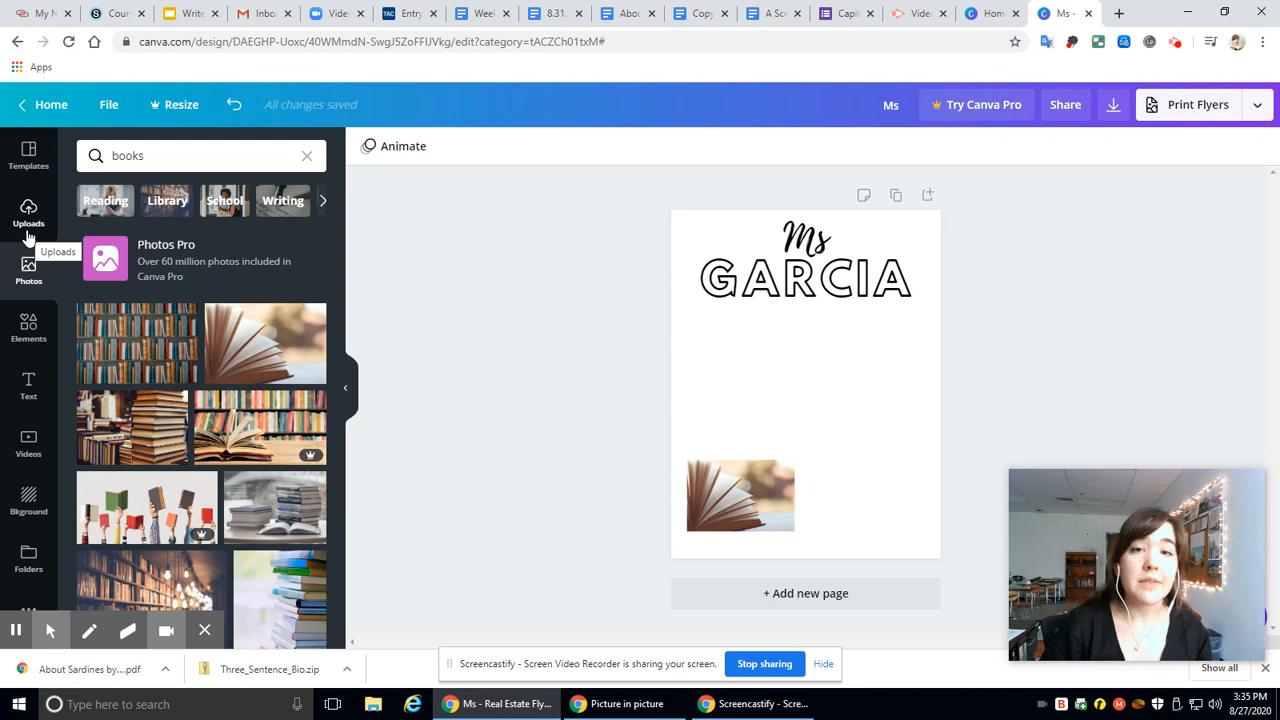
Step: Upload the image unicycle.jpg from the computer's Pictures folder to the design's uploads
left_click(28, 224)
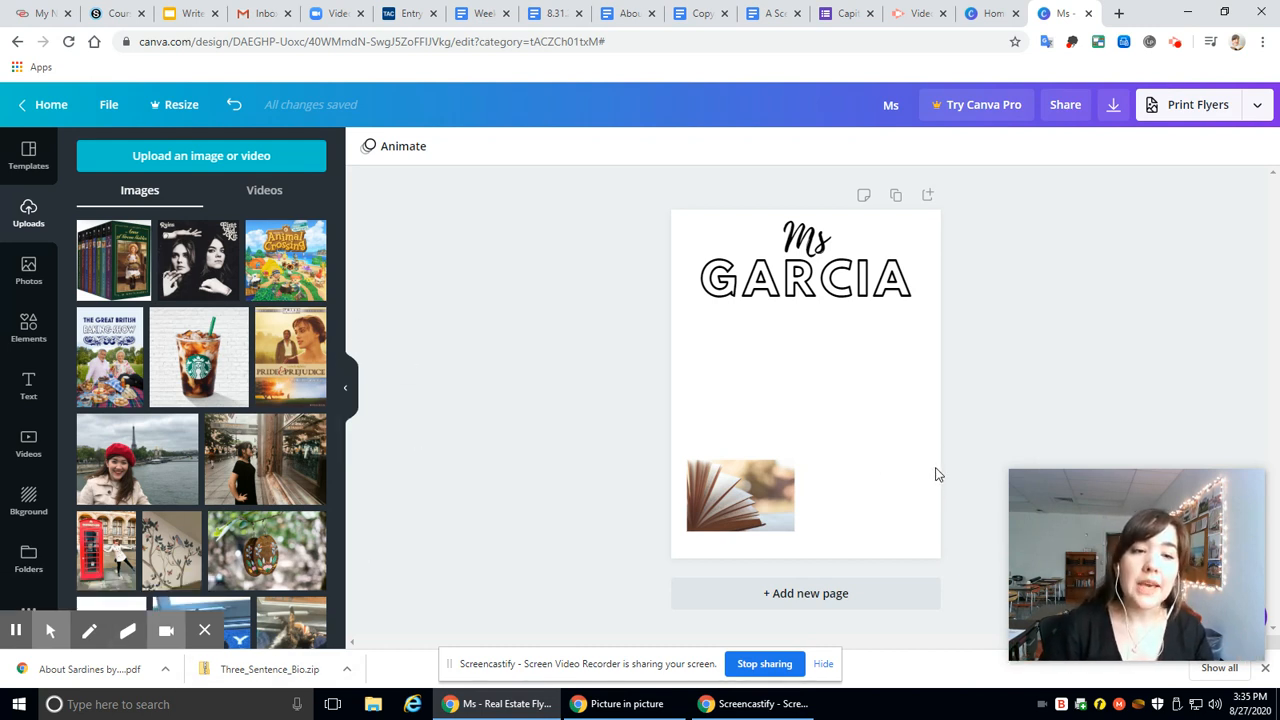
left_click(214, 154)
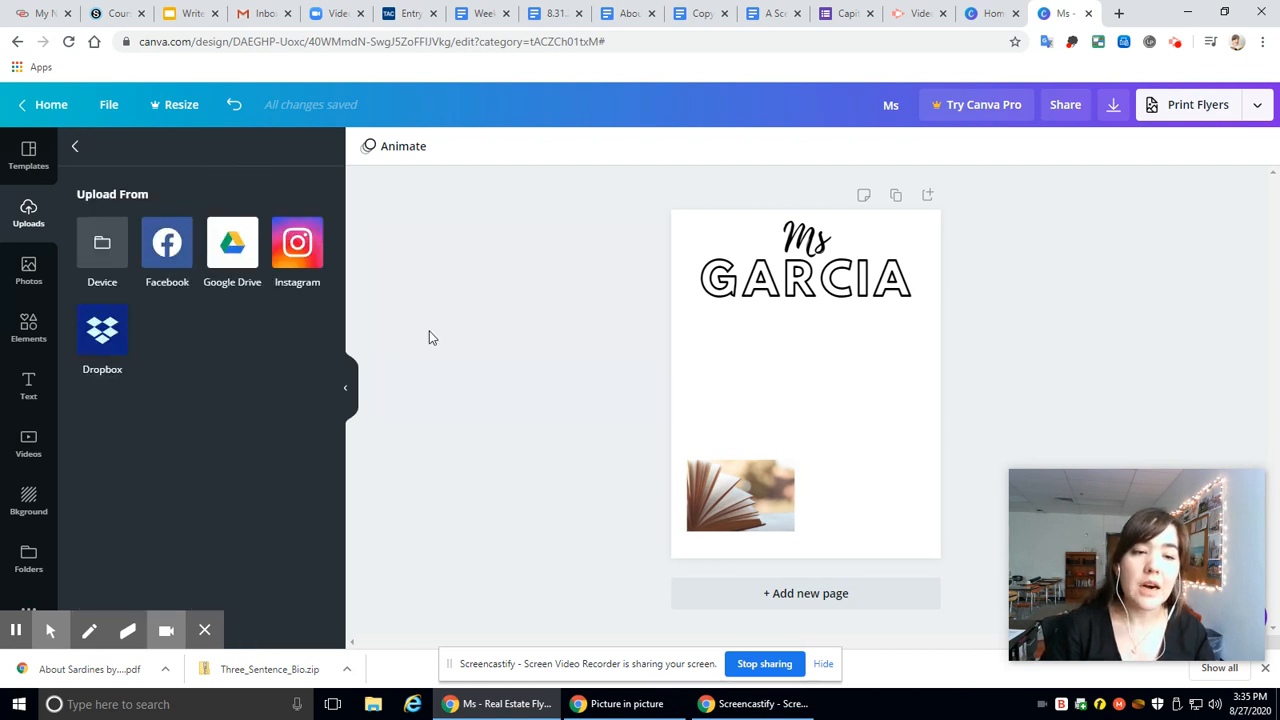
left_click(107, 250)
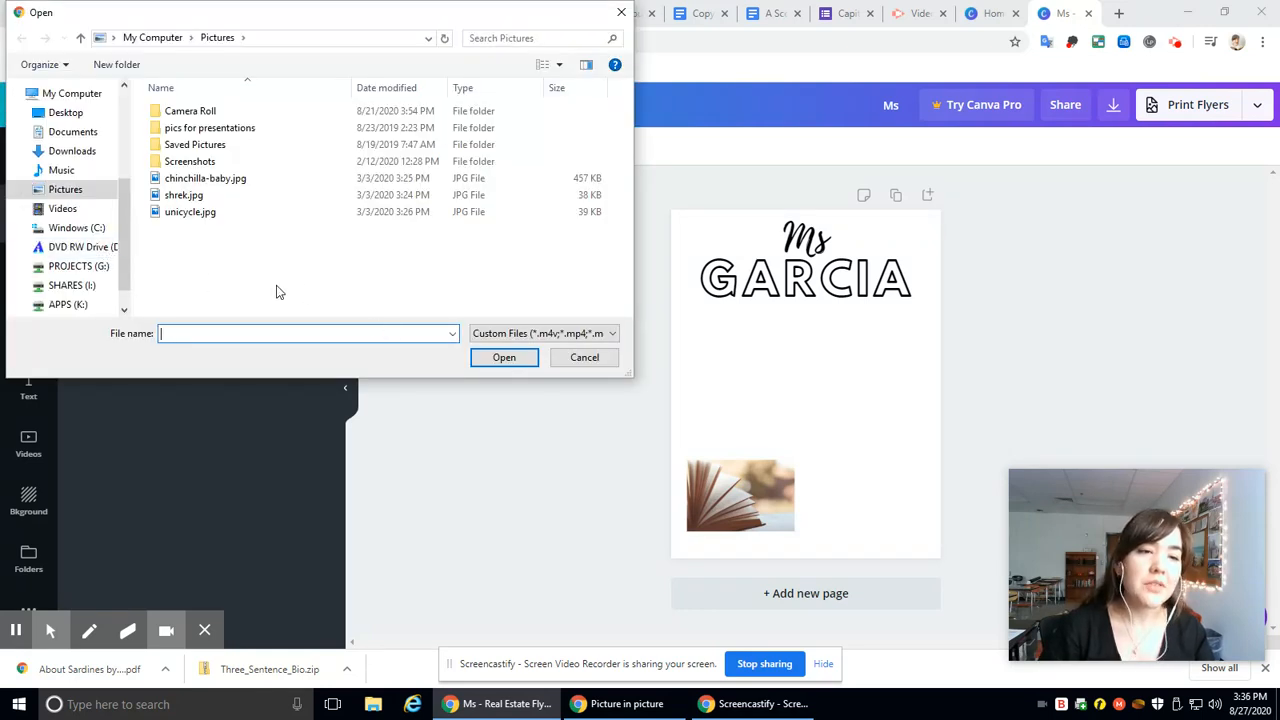
left_click(189, 216)
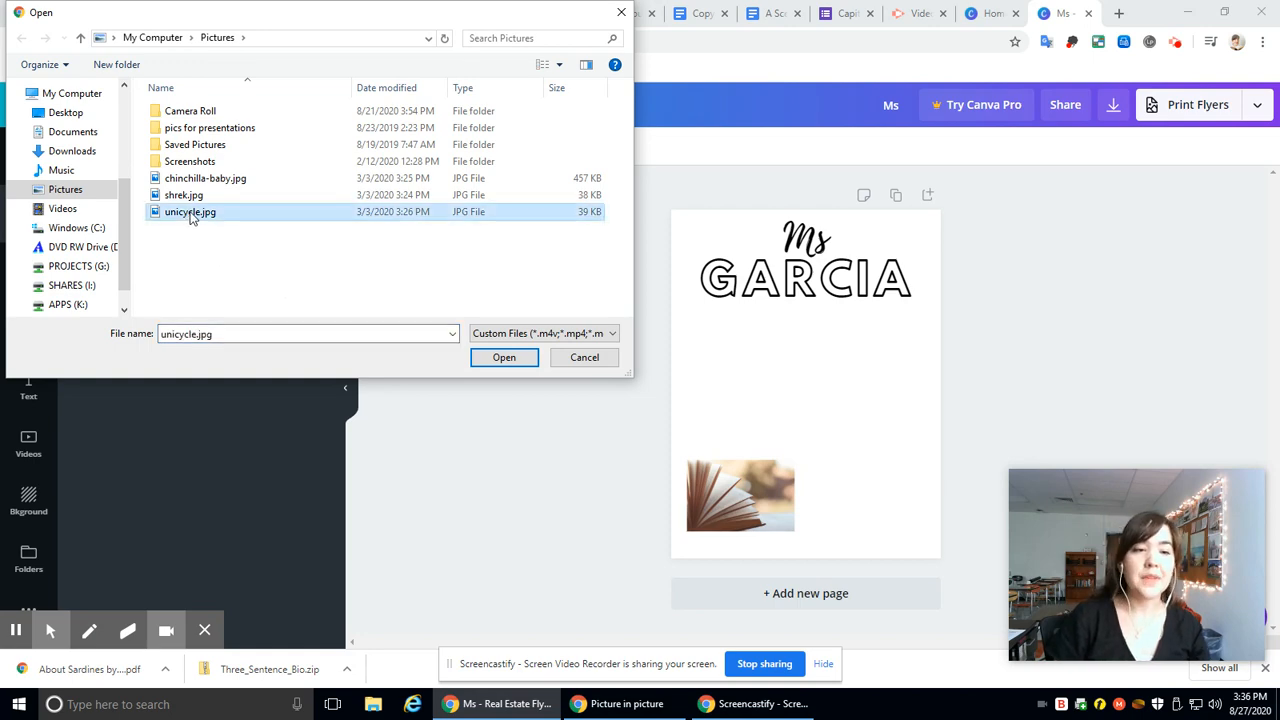
left_click(504, 358)
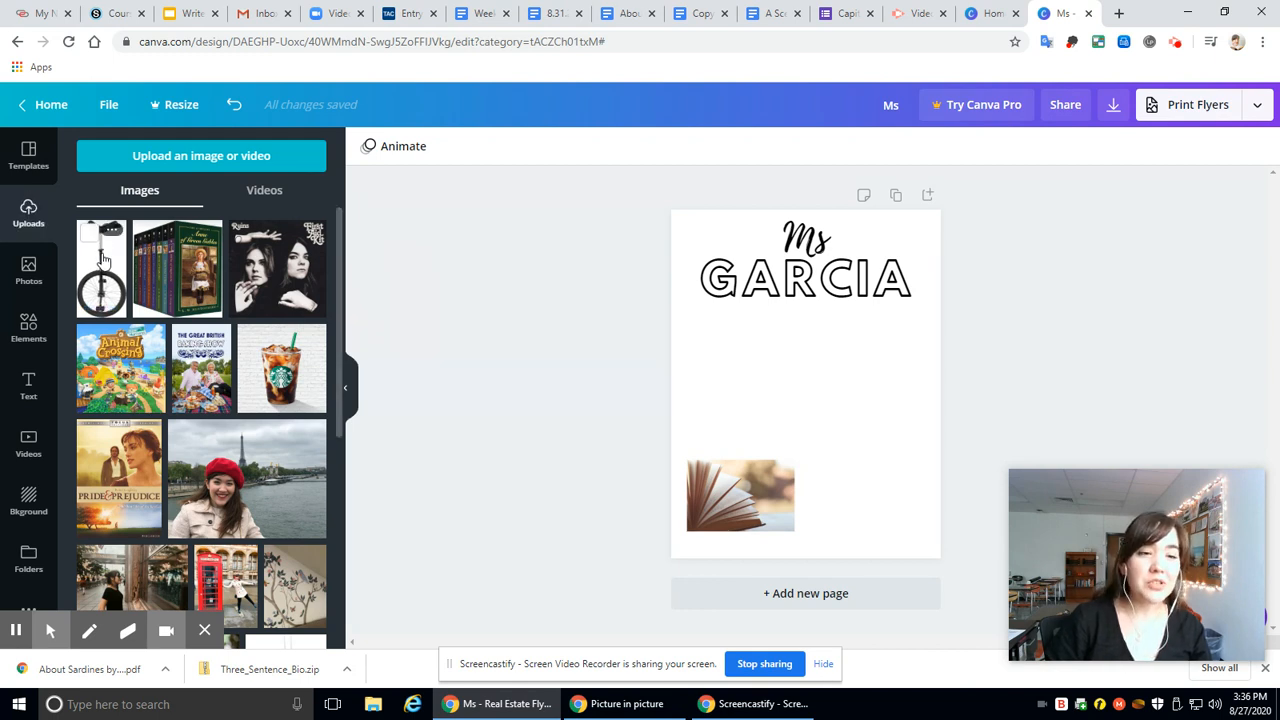
Step: Place the uploaded unicycle image on the flyer page and delete it from the page again
left_click(103, 258)
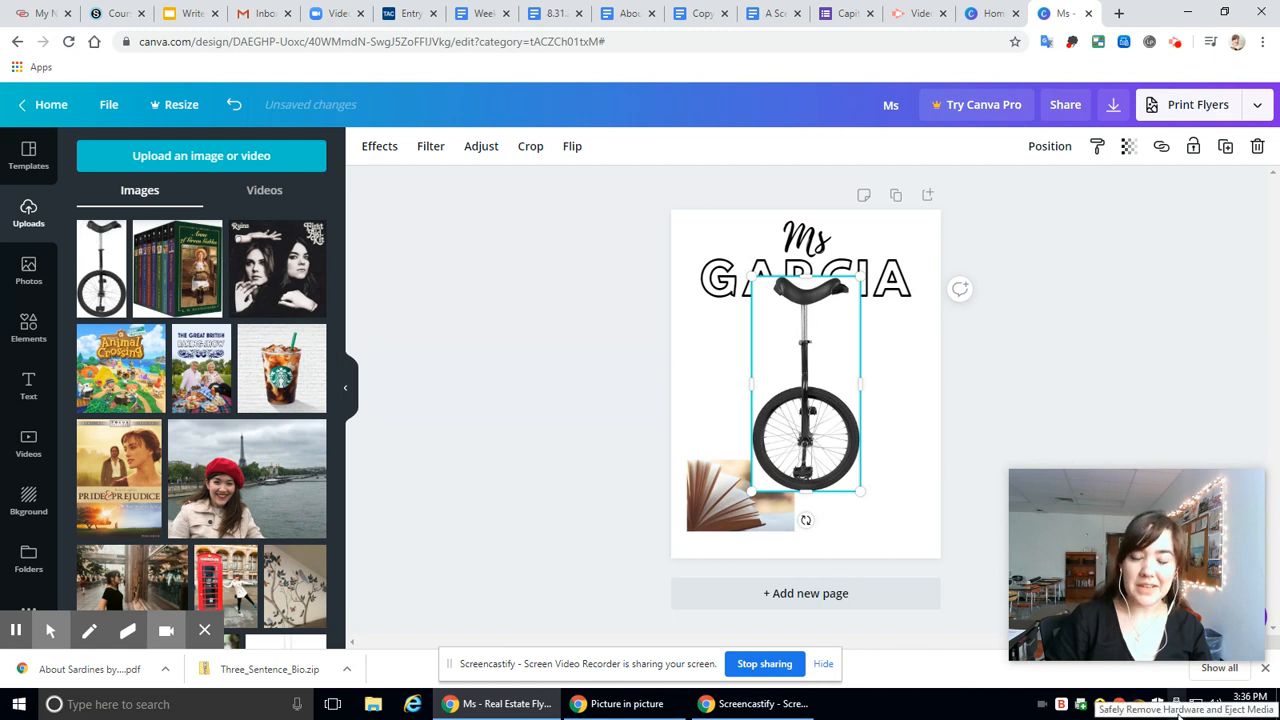
key("Delete")
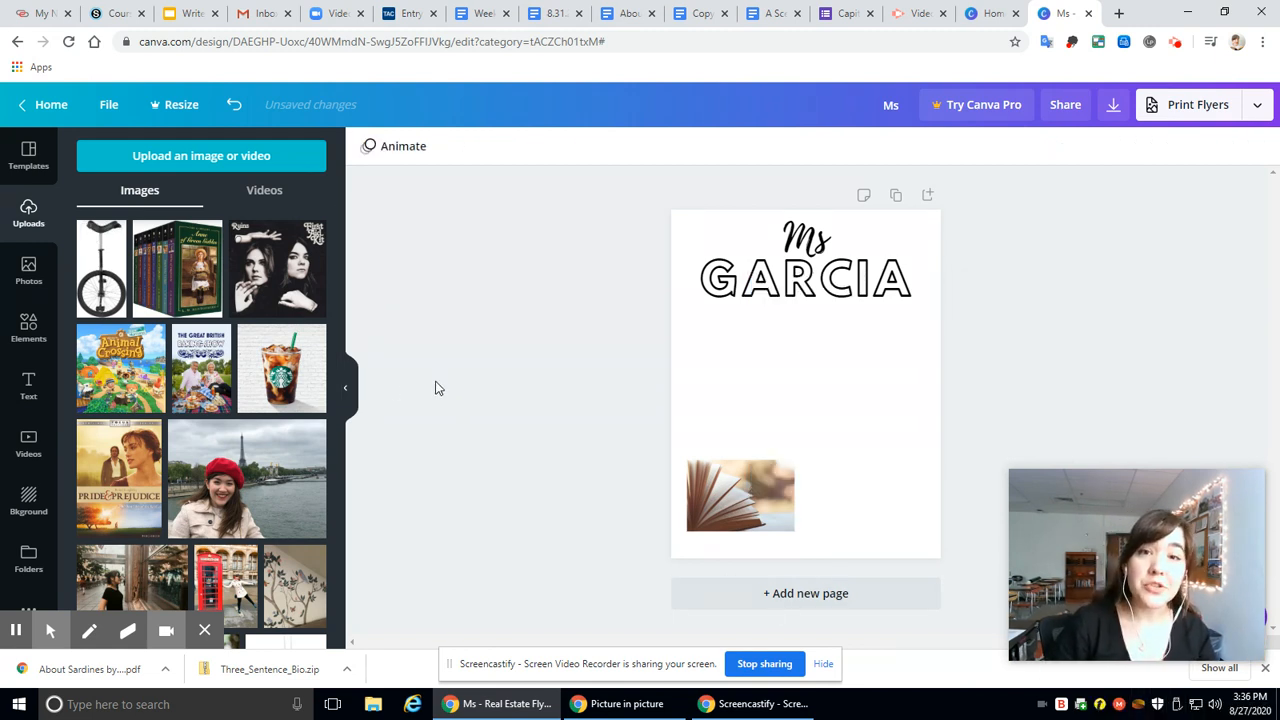
Step: Place the uploaded iced coffee image on the flyer page and delete it from the page again
scroll(288, 520, "down", 5)
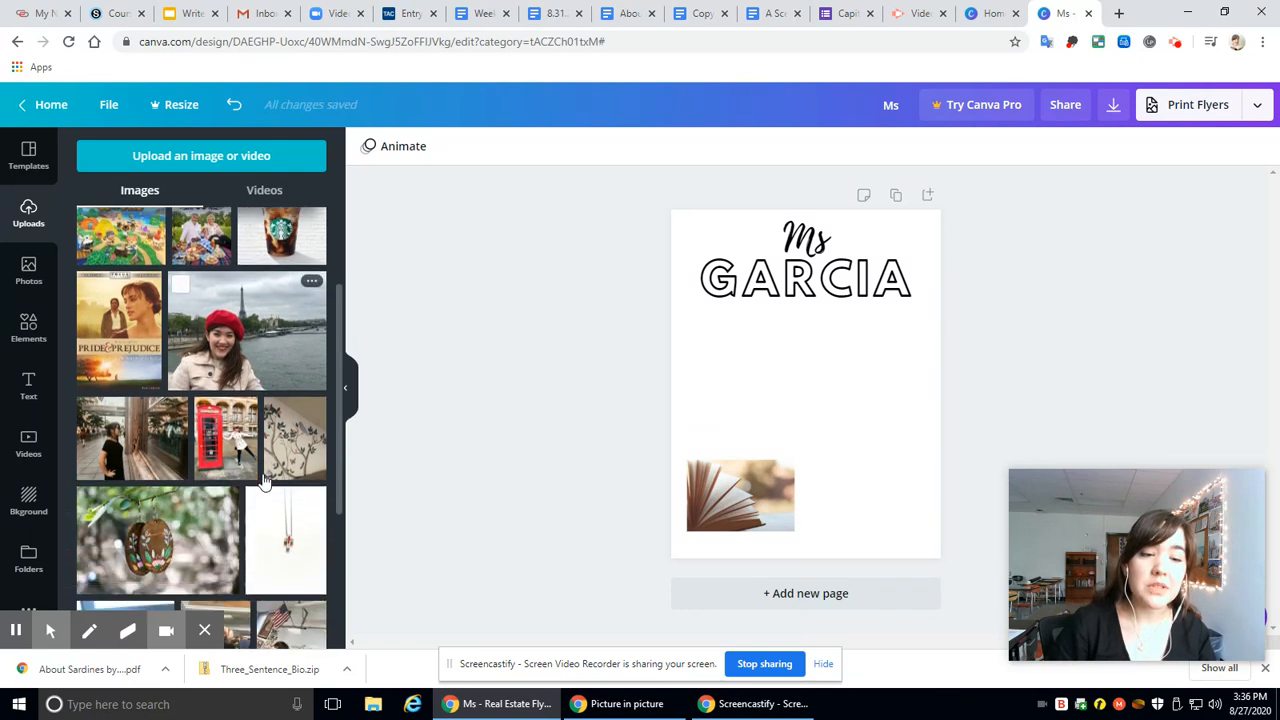
scroll(290, 525, "down", 1)
scroll(290, 535, "up", 5)
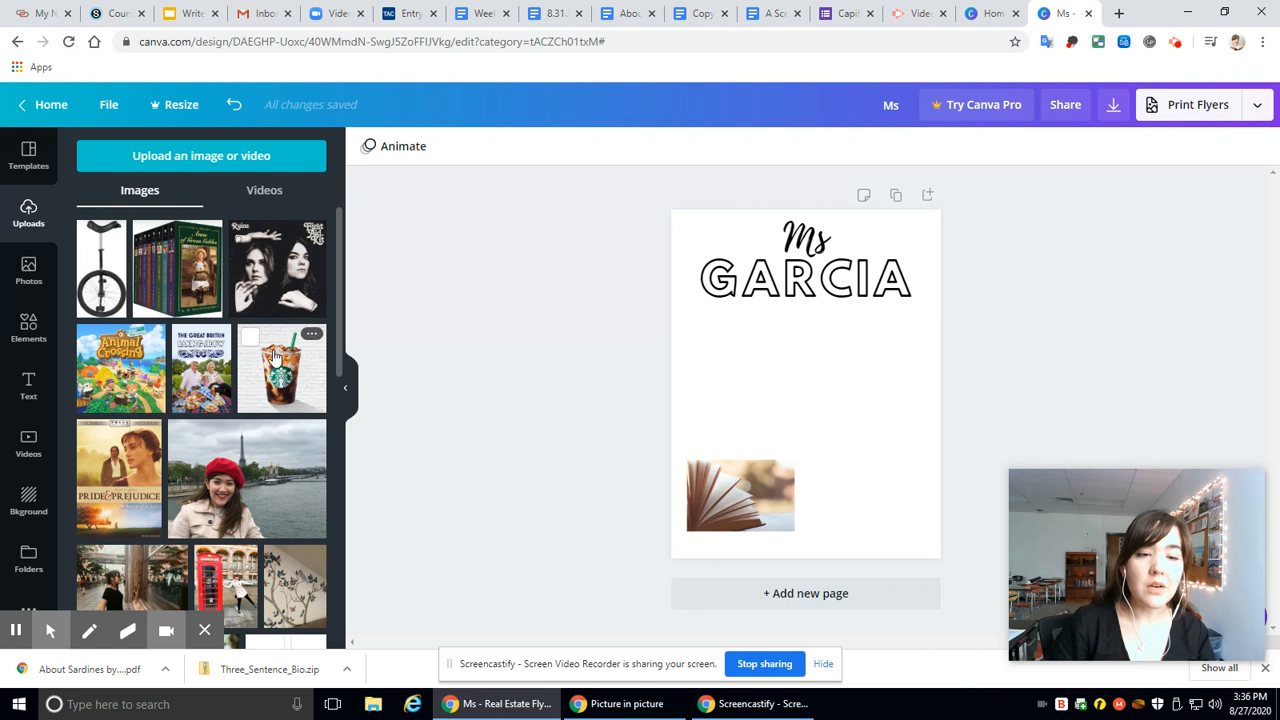
left_click(287, 378)
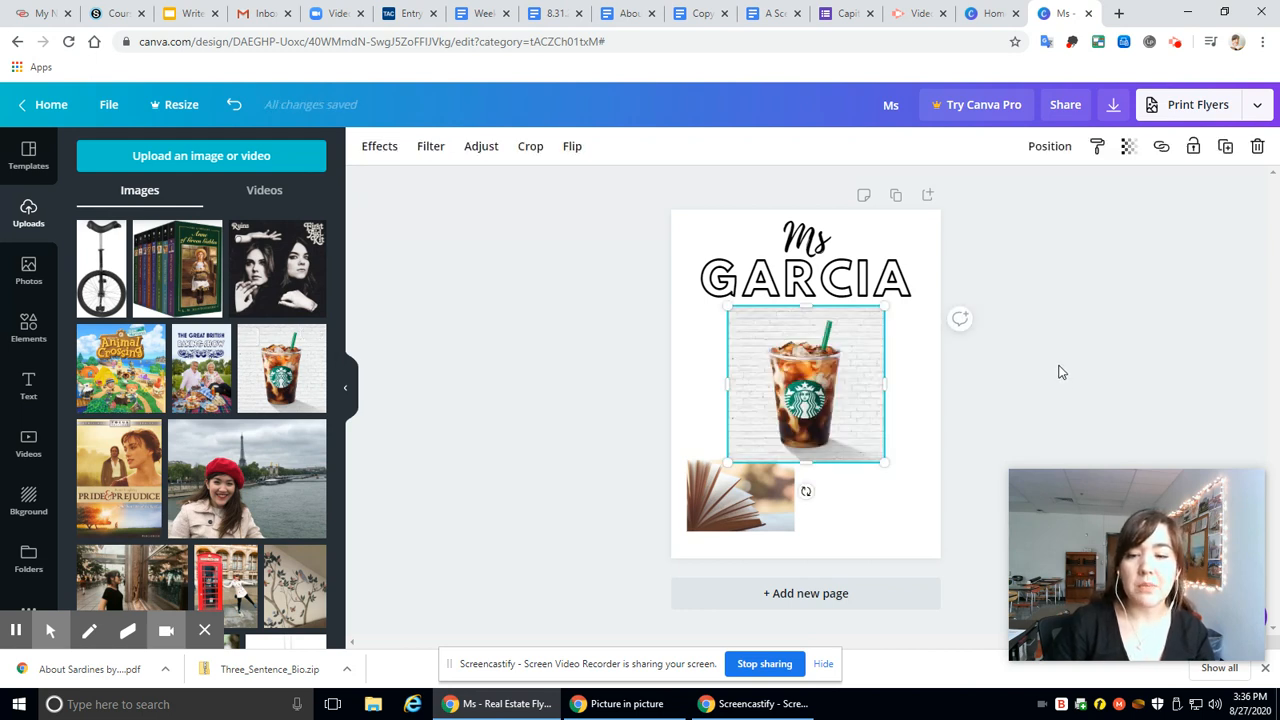
key("Delete")
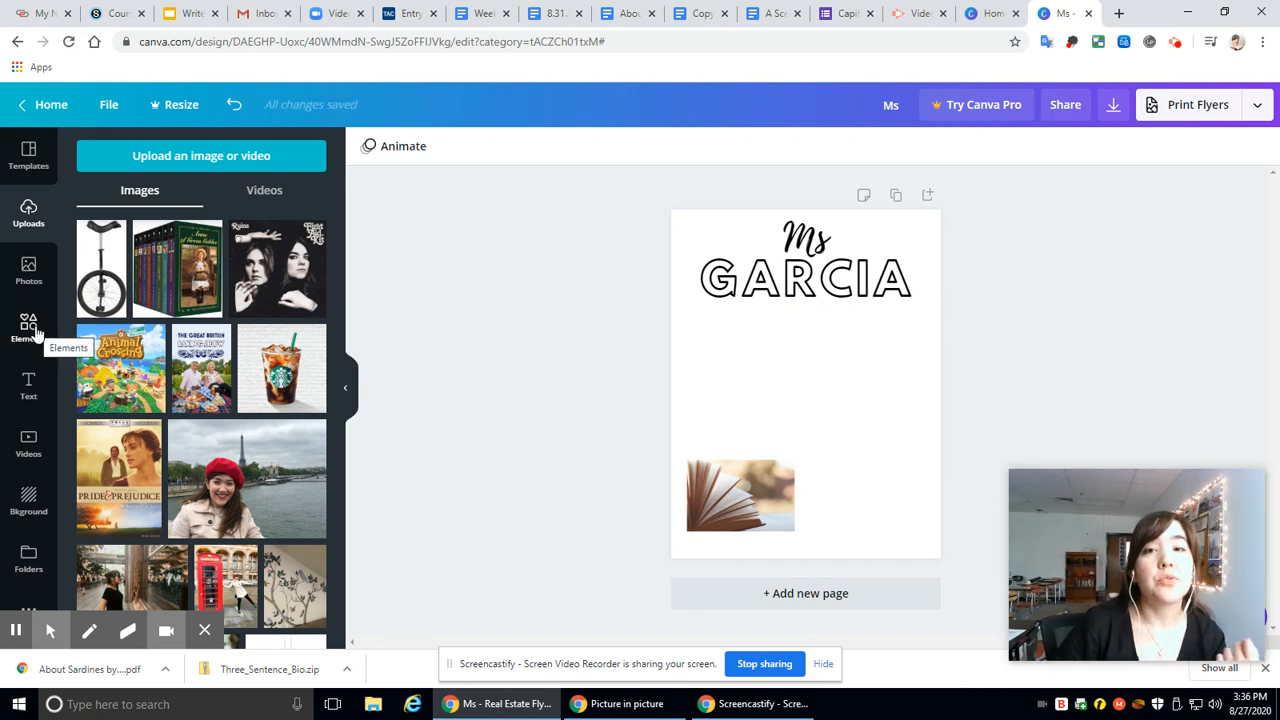
Step: Add the recipe checklist from the Food stickers to the flyer and remove it again
left_click(30, 330)
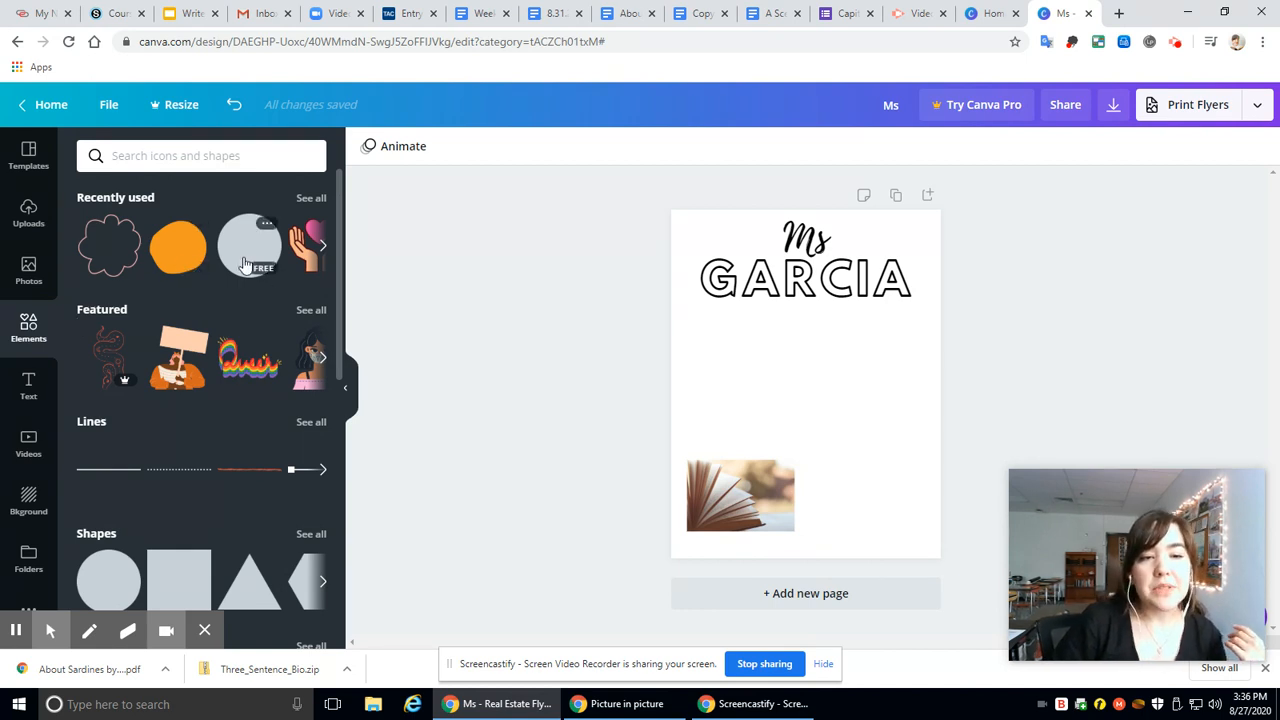
scroll(287, 426, "down", 4)
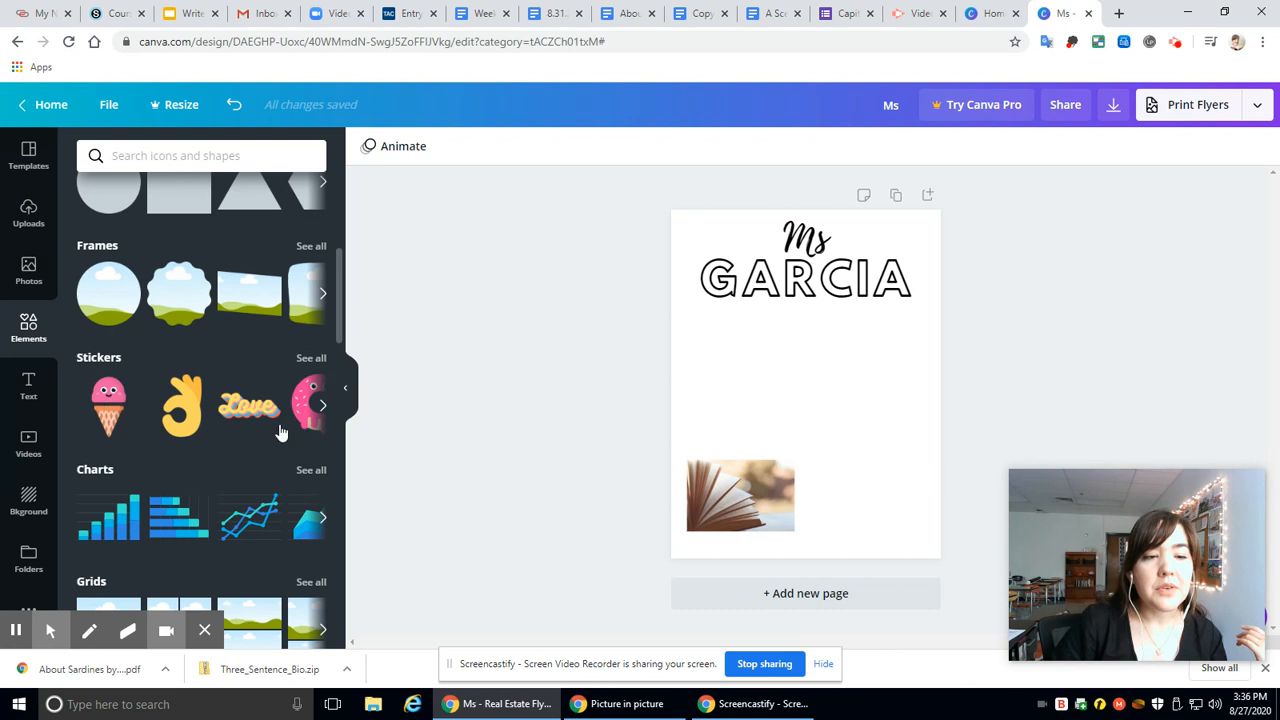
left_click(310, 358)
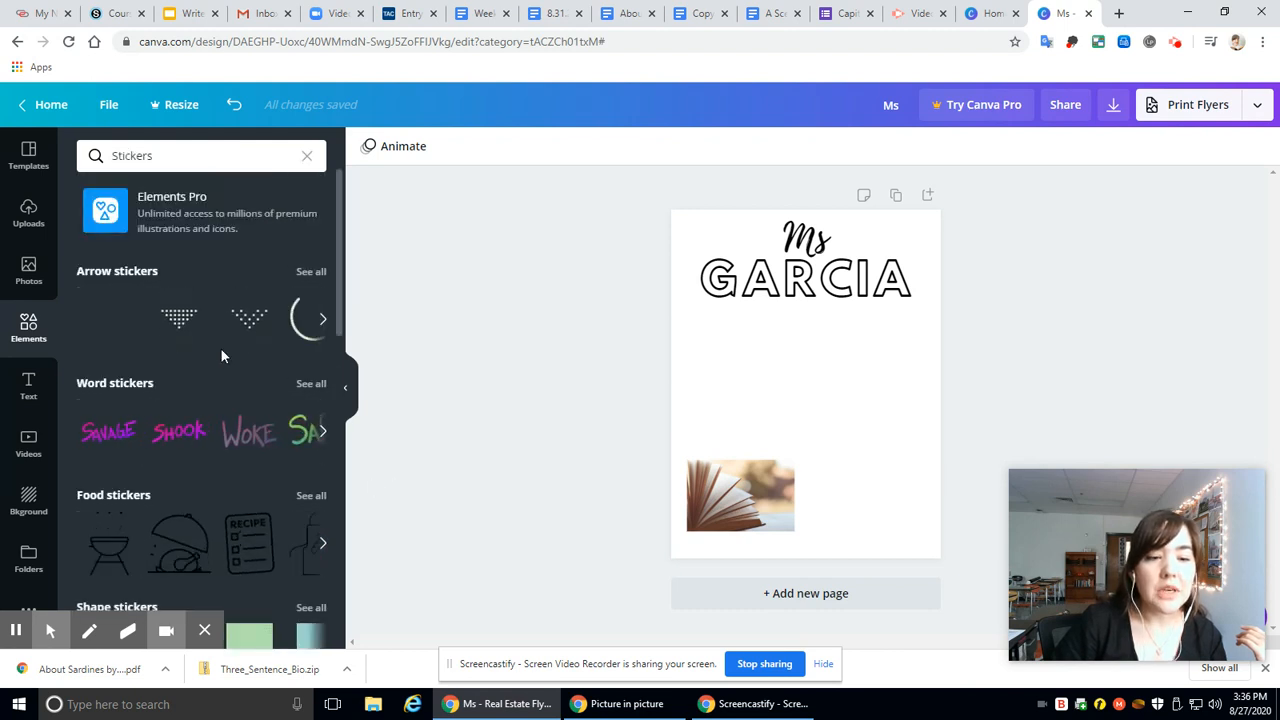
scroll(250, 400, "down", 2)
scroll(240, 470, "down", 1)
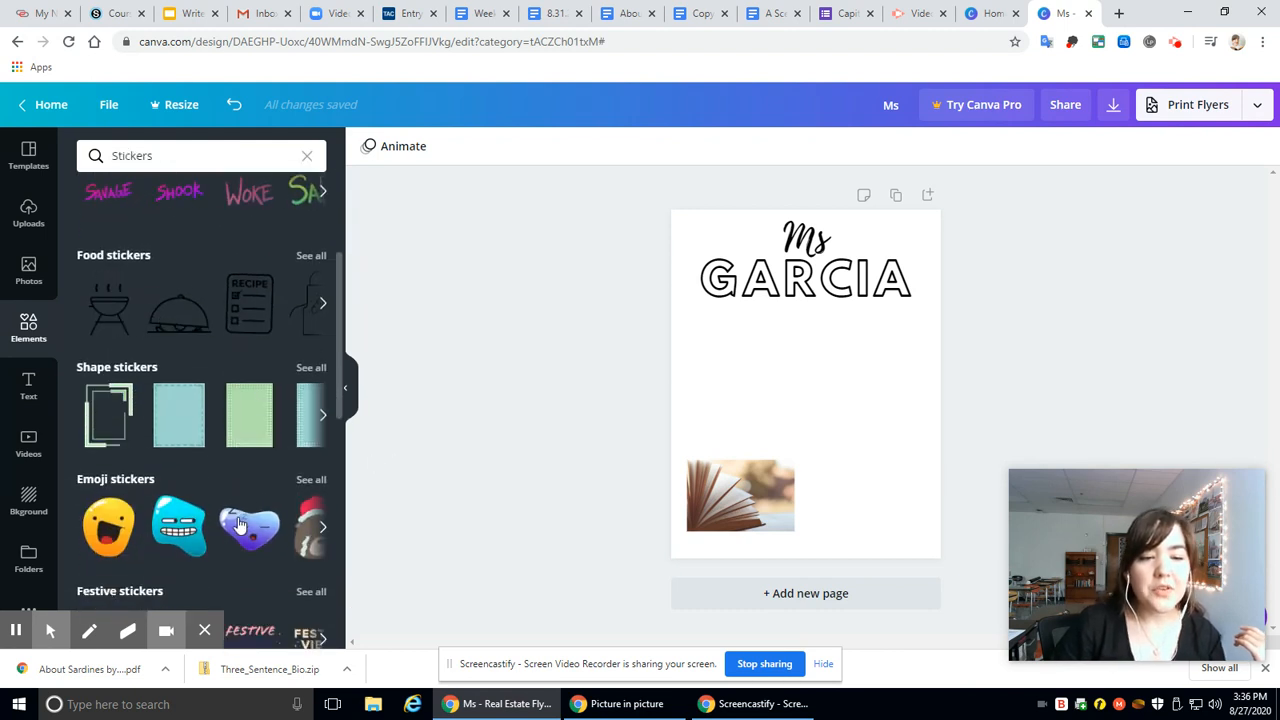
left_click(252, 305)
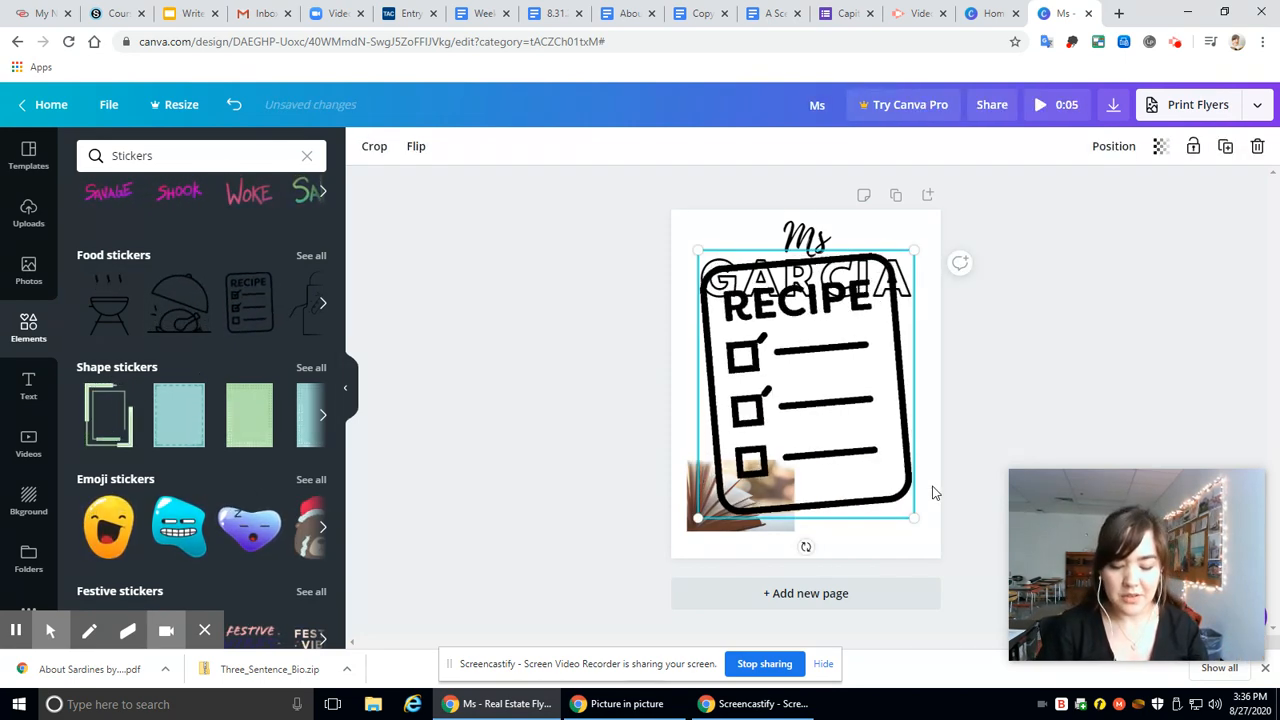
key("Delete")
Step: Add the broad red leaf from the Bold Foliage elements to the flyer and remove it again
left_click(30, 320)
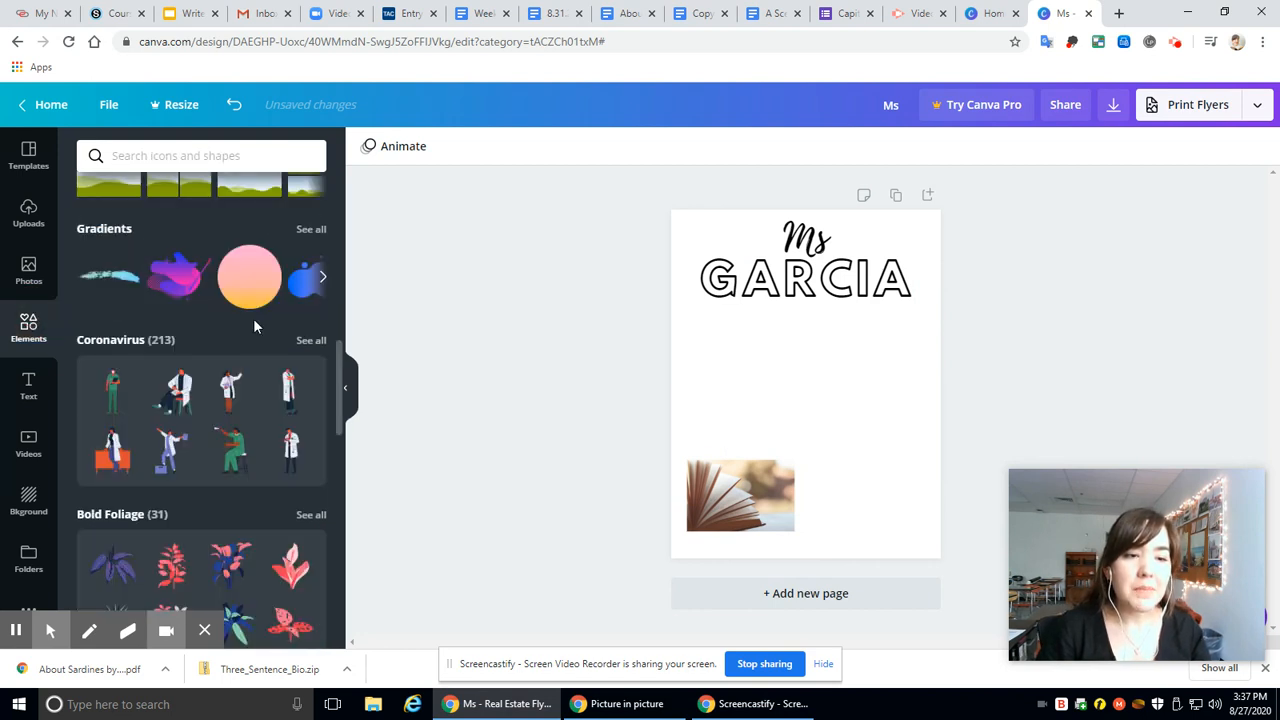
scroll(253, 318, "down", 3)
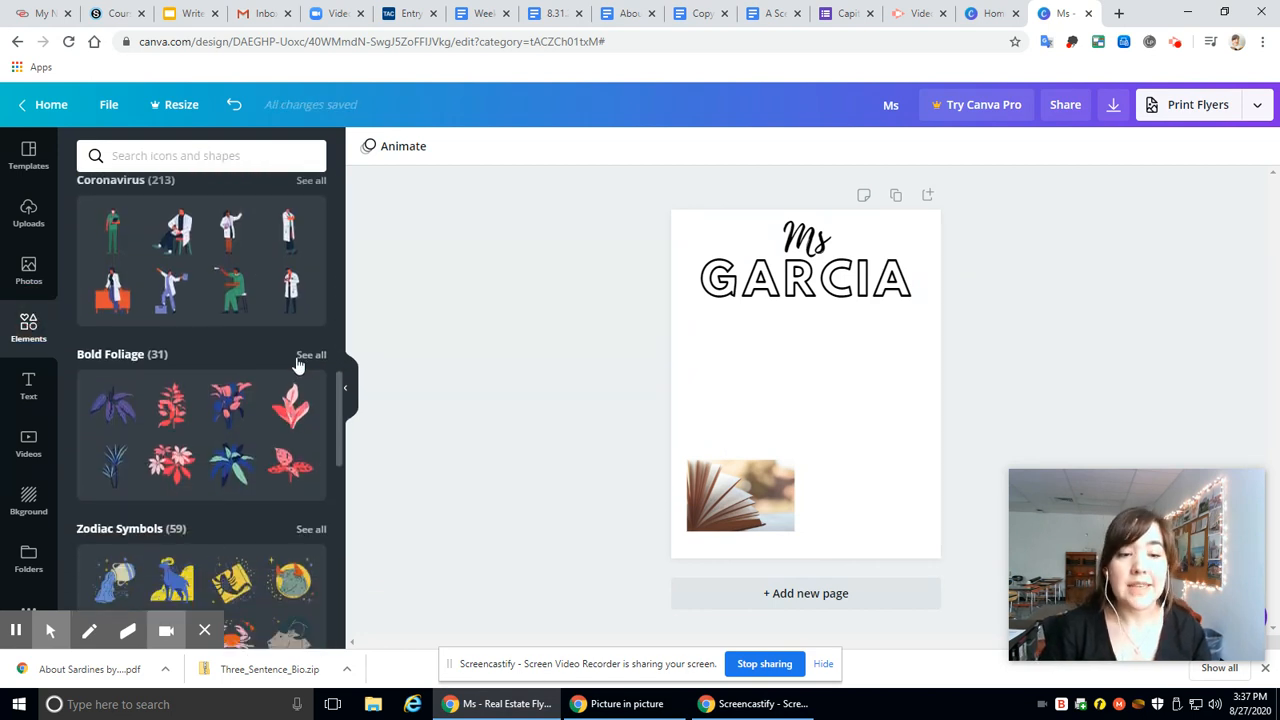
left_click(309, 357)
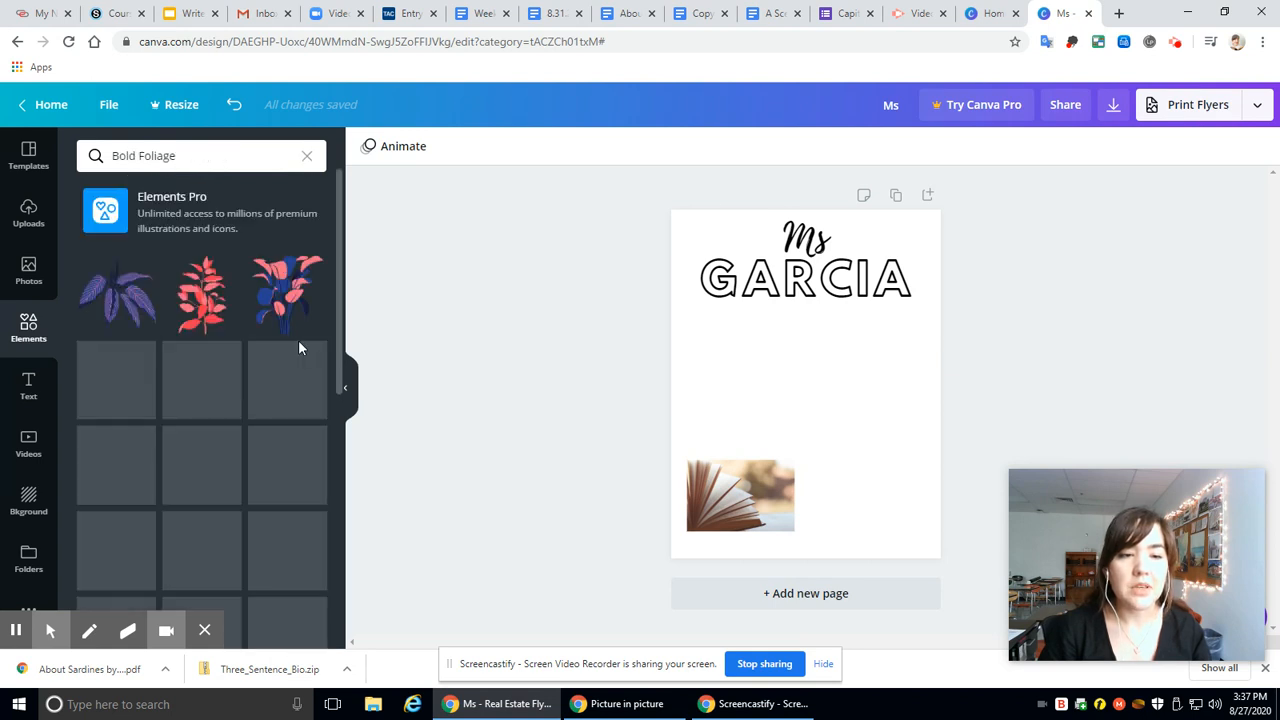
scroll(304, 350, "down", 8)
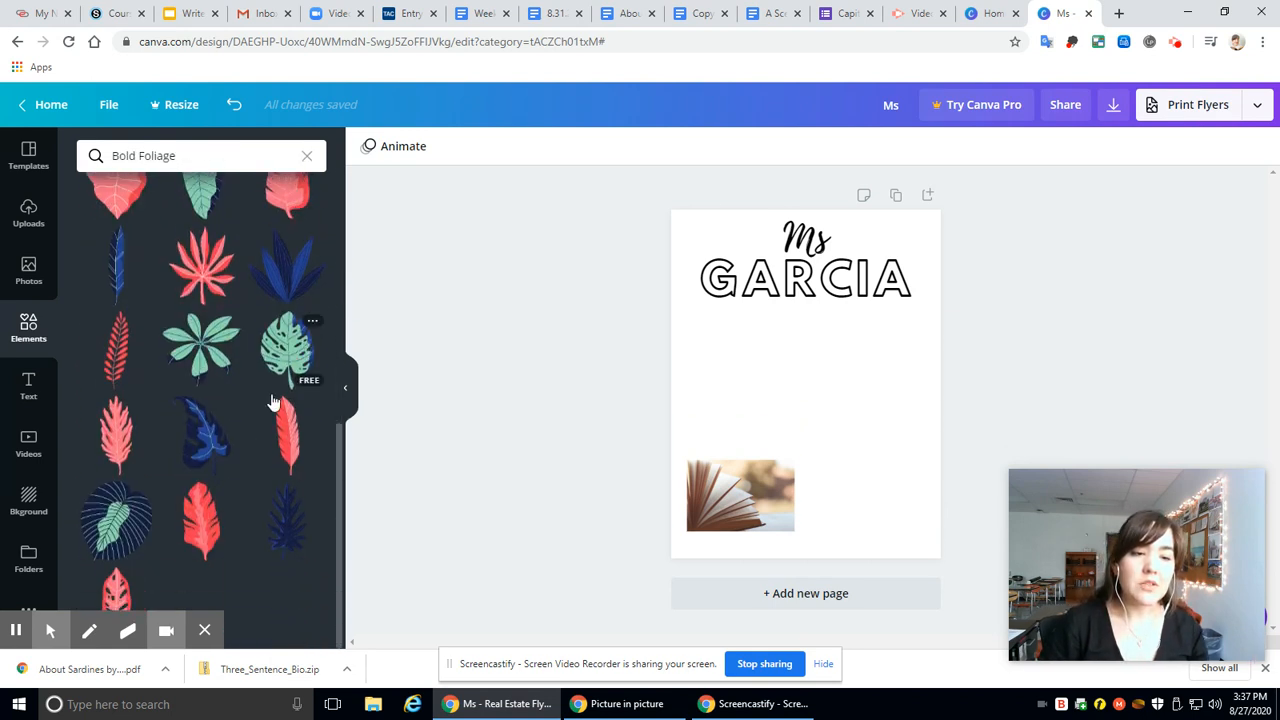
left_click(205, 515)
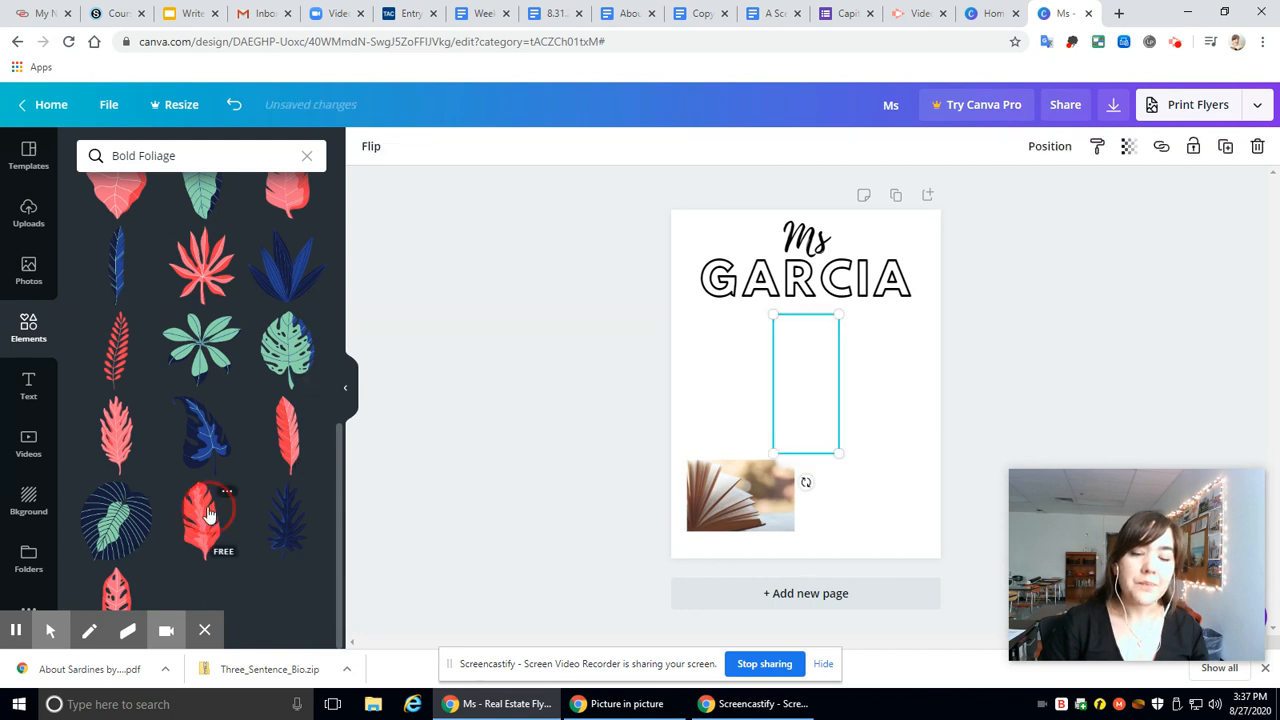
key("Delete")
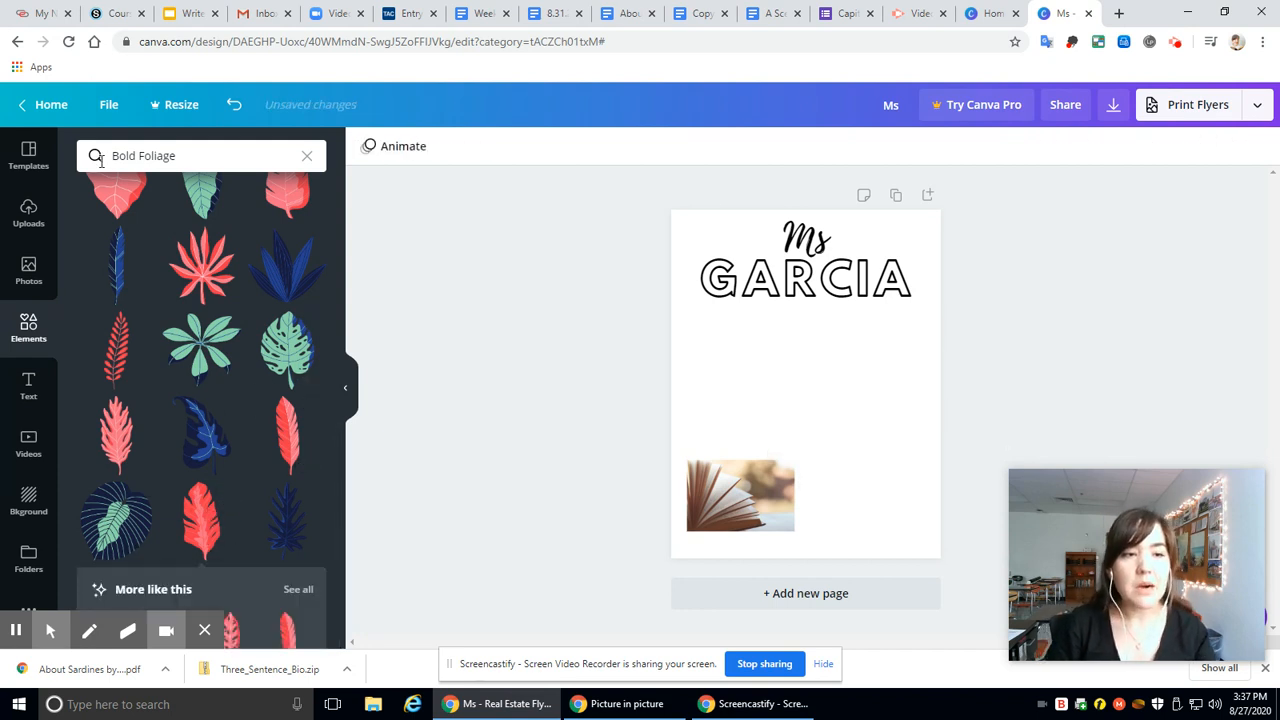
Step: Clear the element search and add the sitting cat from the Handdrawn Animals collection to the flyer
left_click(307, 156)
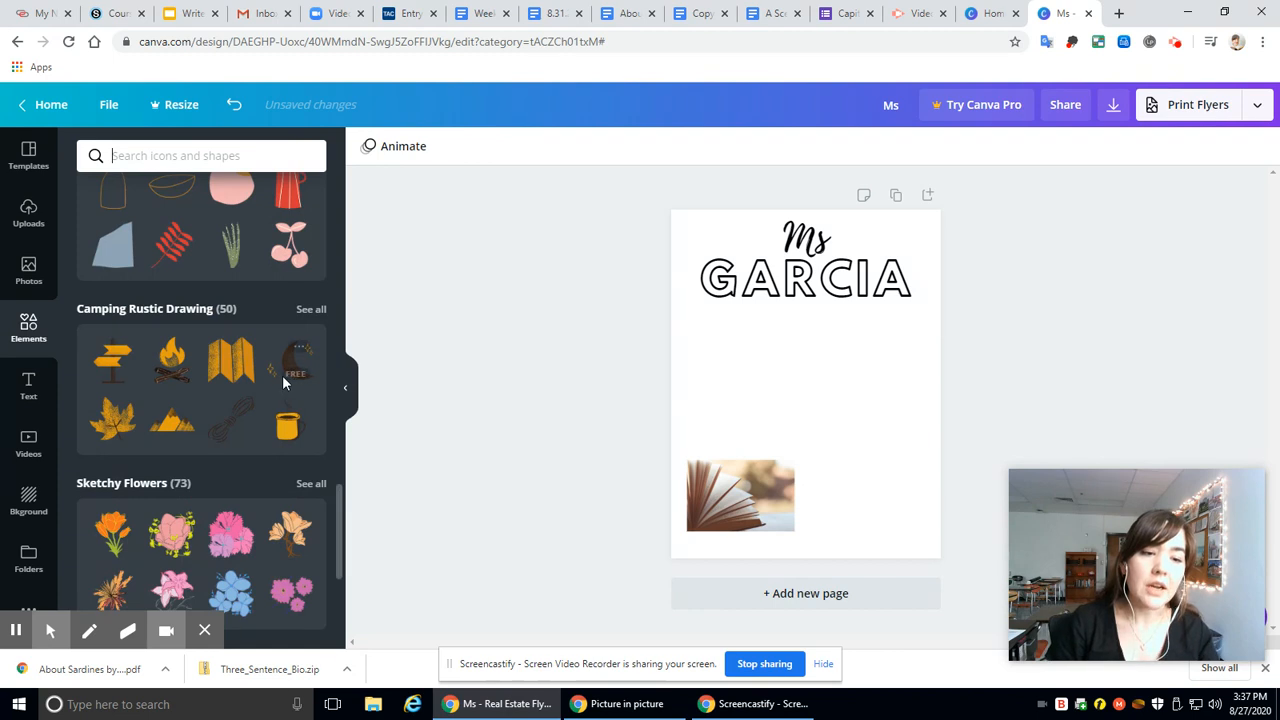
scroll(284, 373, "down", 5)
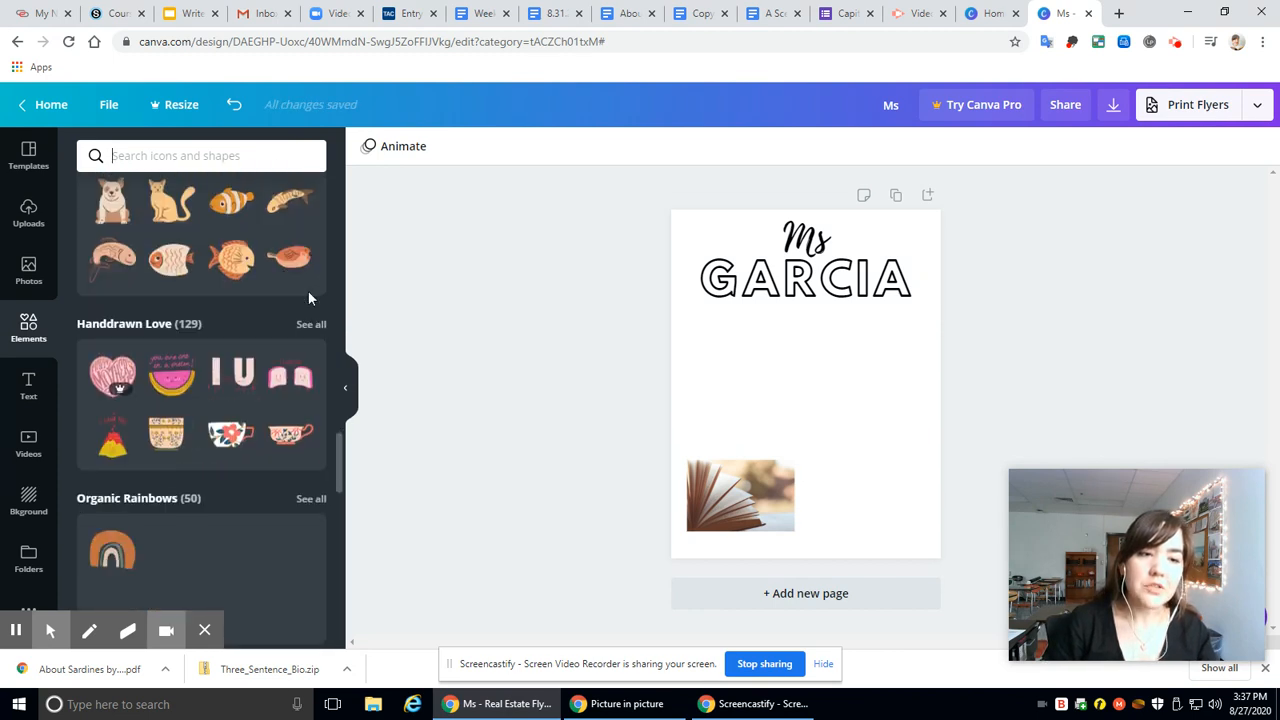
scroll(308, 290, "up", 1)
left_click(311, 231)
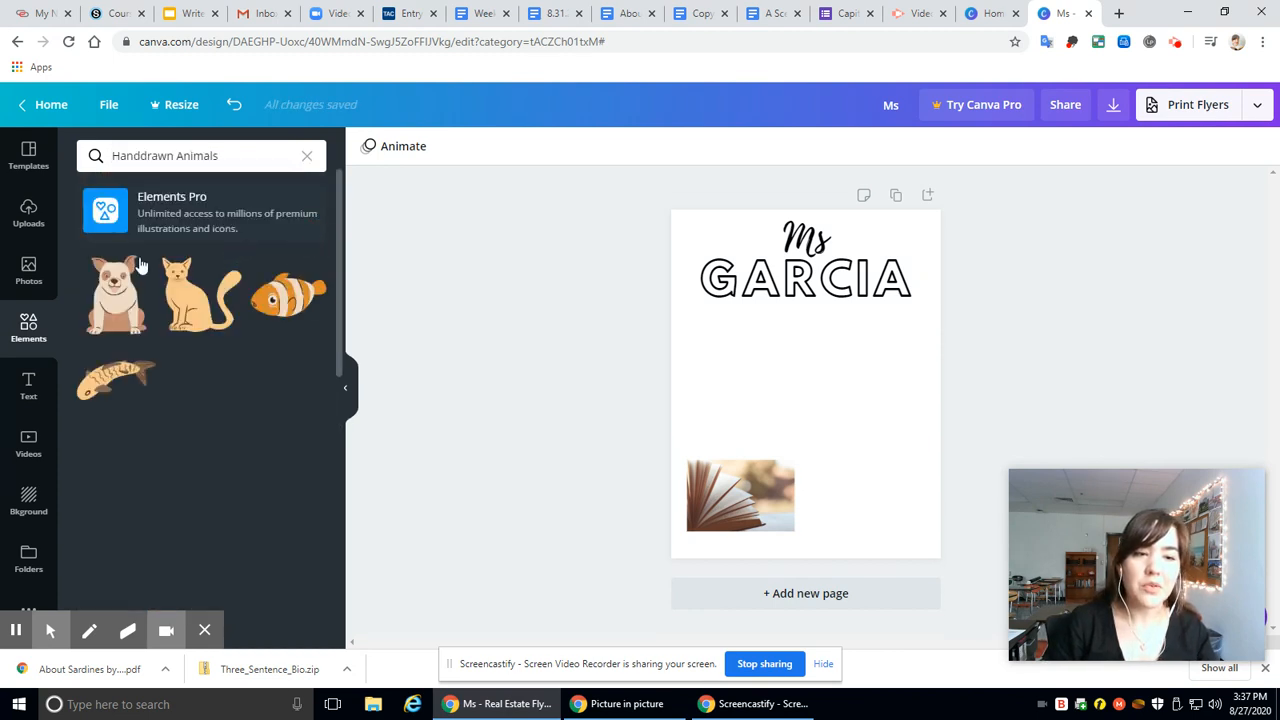
left_click(186, 298)
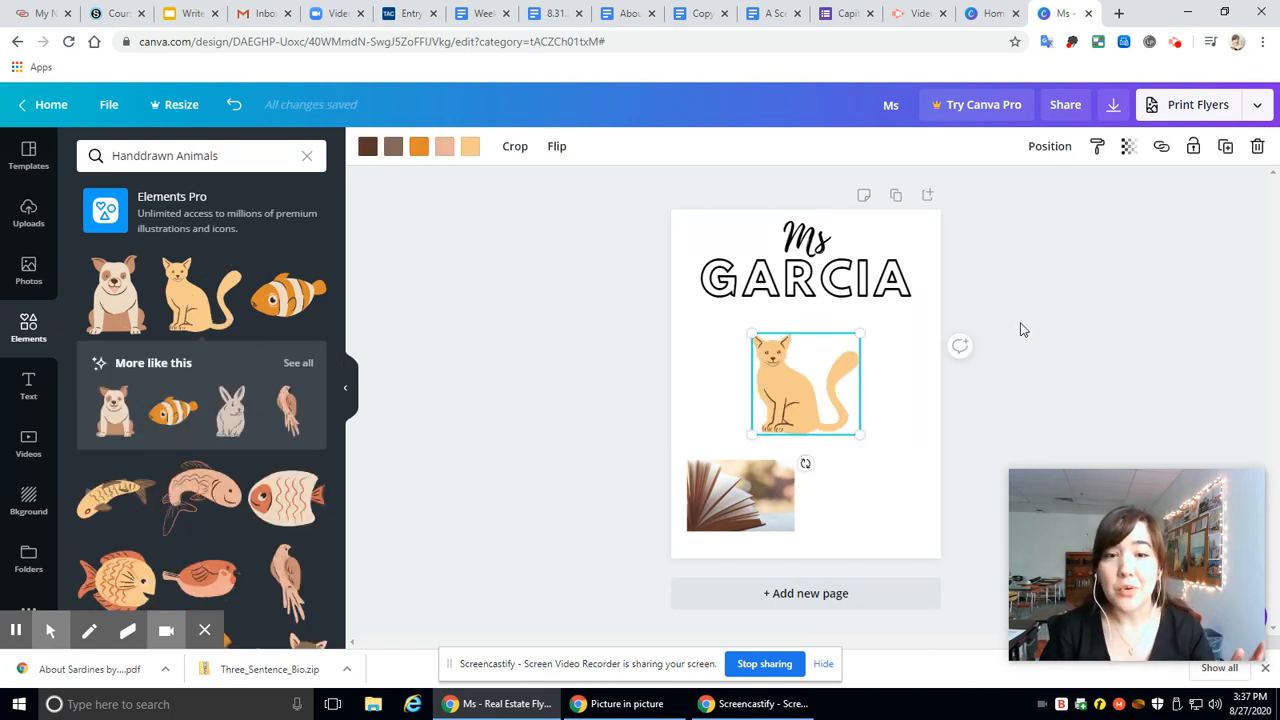
Step: Recolor the cat illustration's dark brown to pink and its grey-brown to coral red
left_click(367, 147)
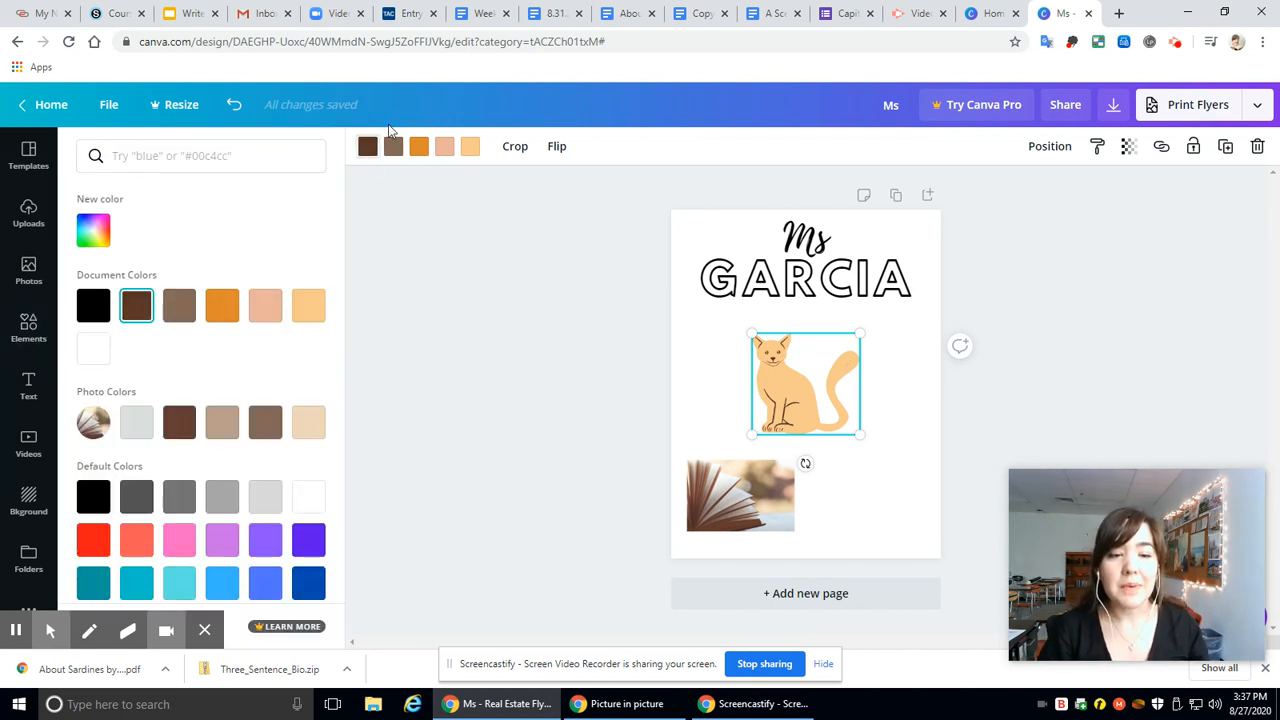
left_click(178, 542)
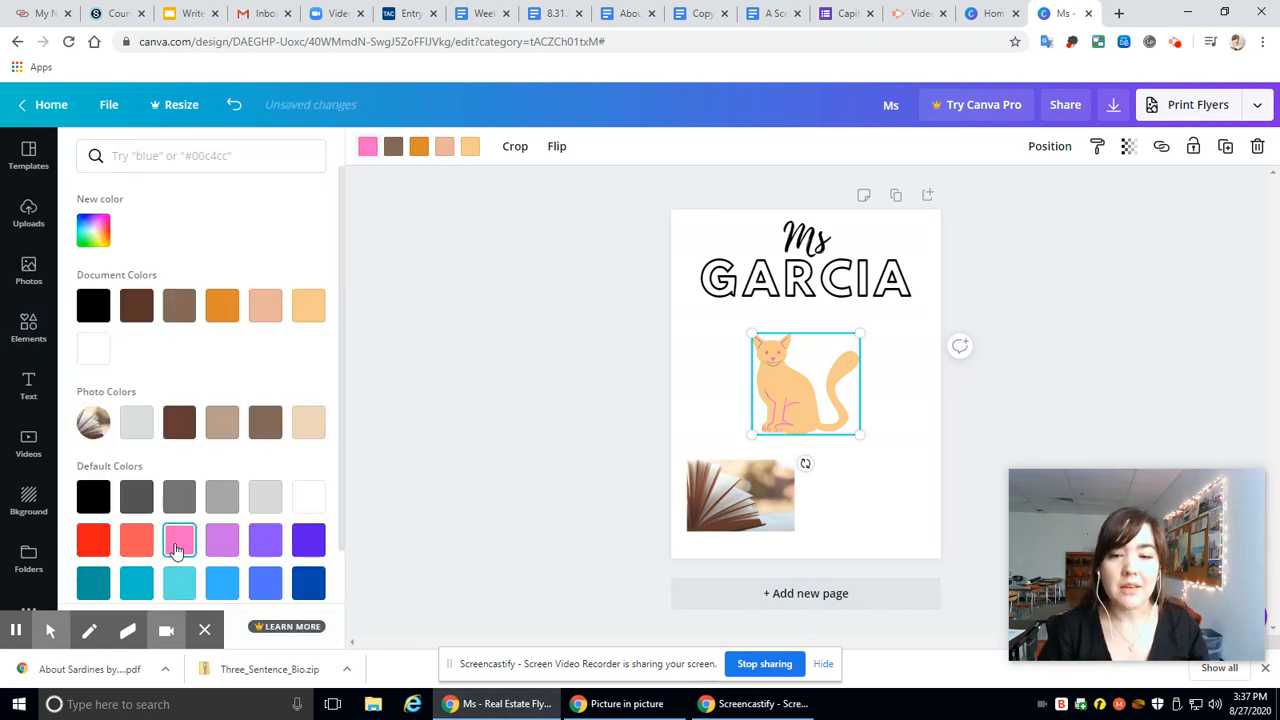
left_click(393, 146)
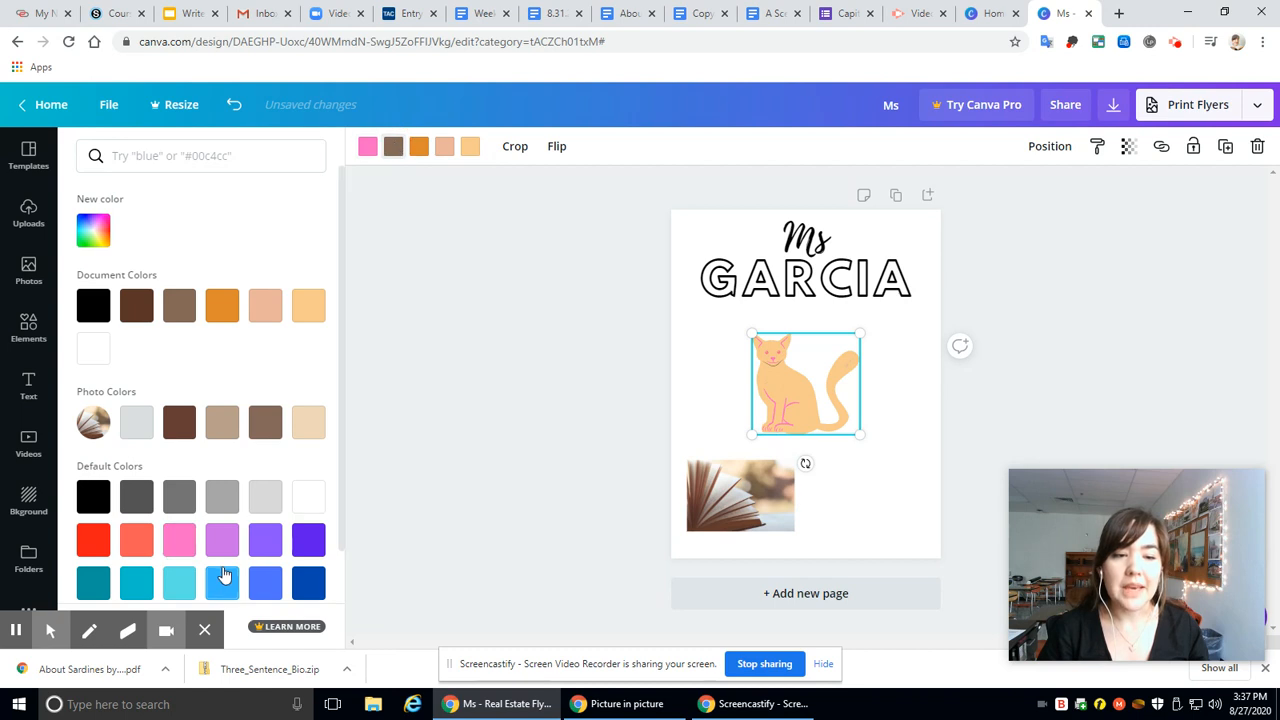
left_click(145, 546)
left_click(130, 547)
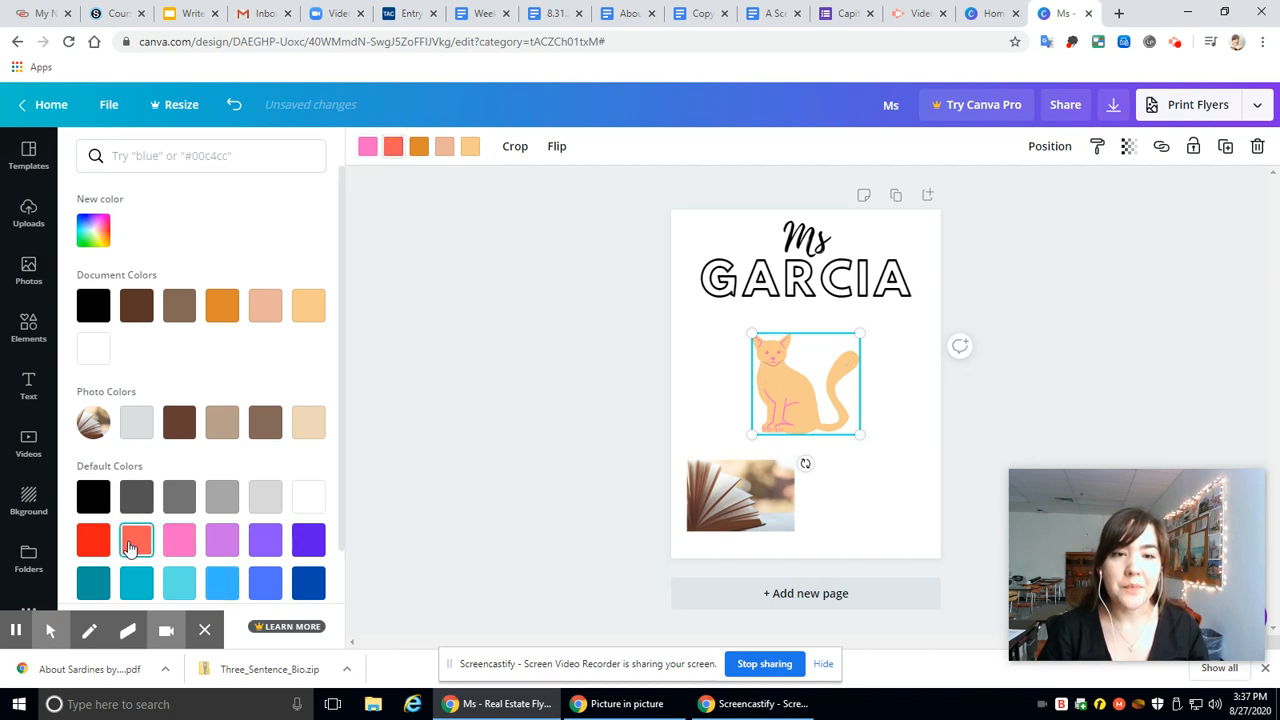
Step: Recolor the cat illustration's orange and peach colors to pink
left_click(420, 146)
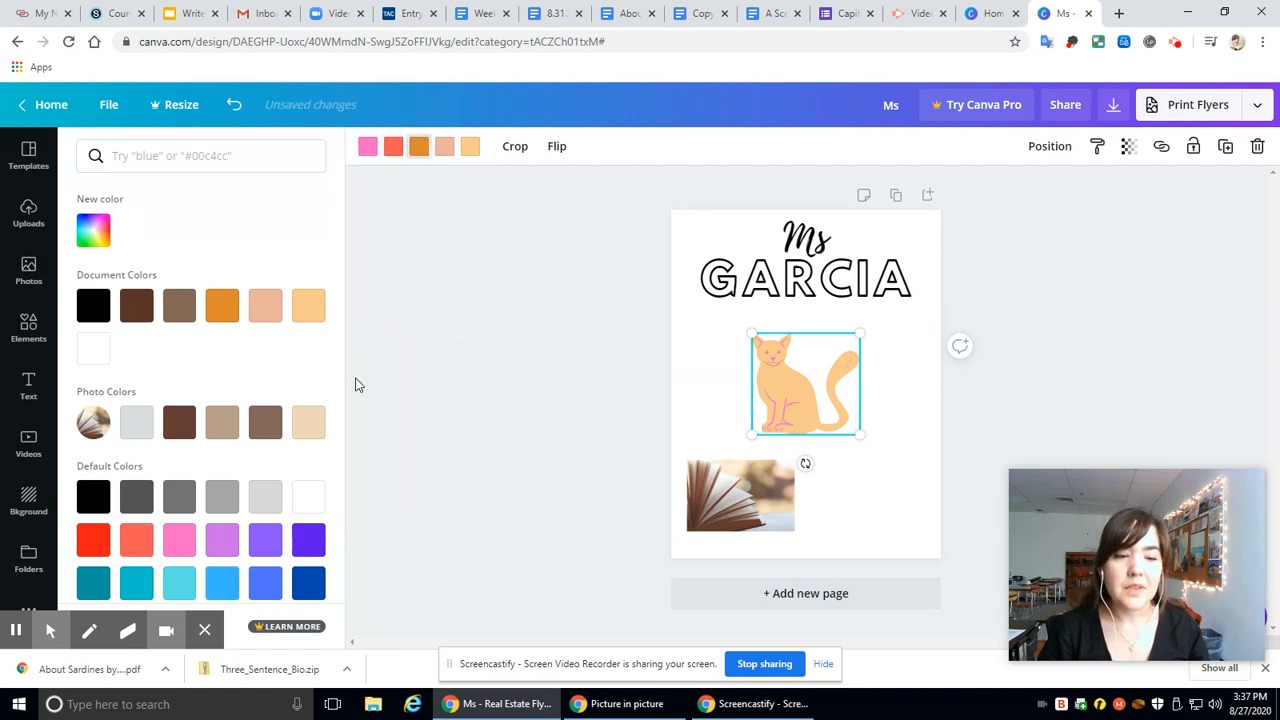
left_click(180, 540)
left_click(444, 146)
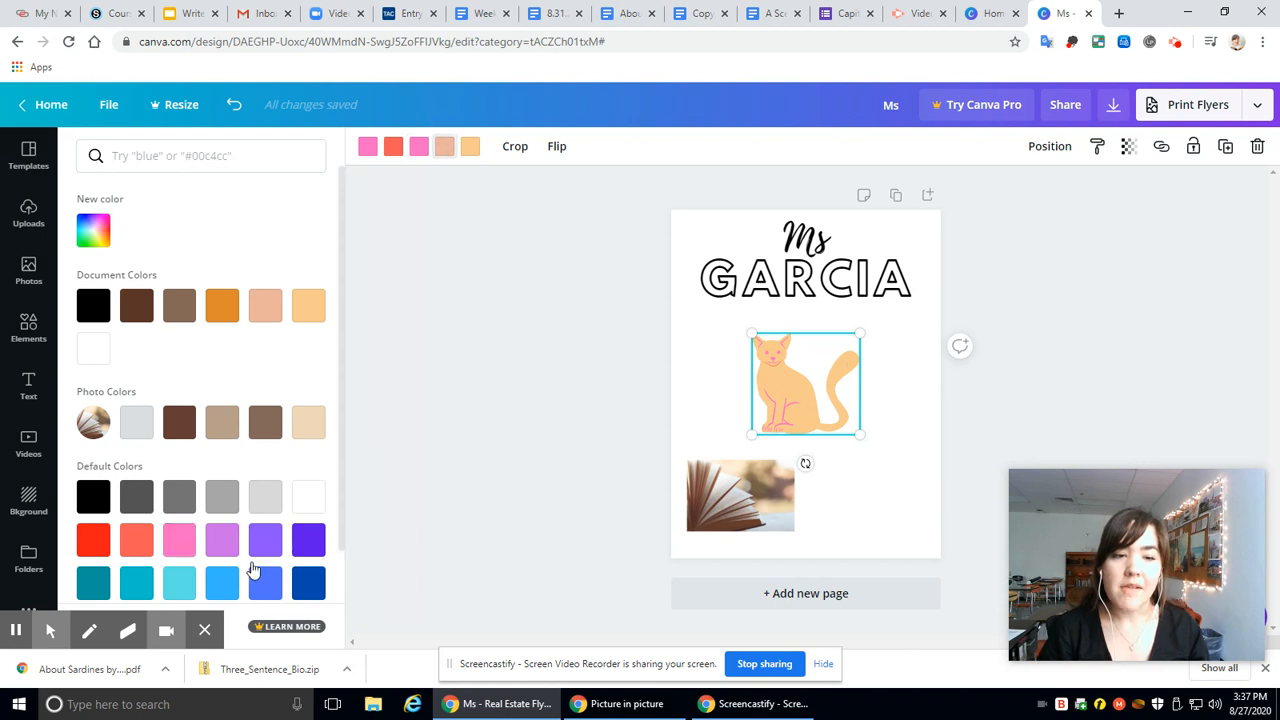
left_click(181, 538)
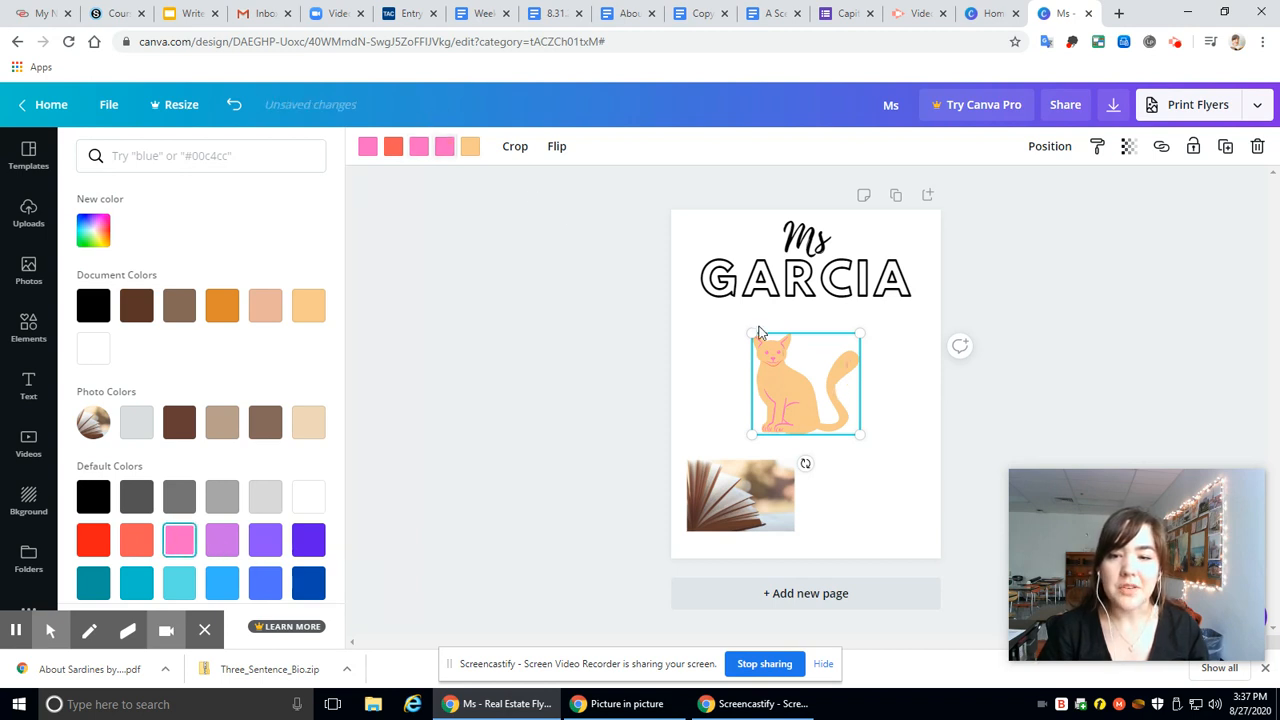
Step: Try pink and red as the cat's body color and delete the cat from the flyer
left_click(468, 147)
left_click(180, 540)
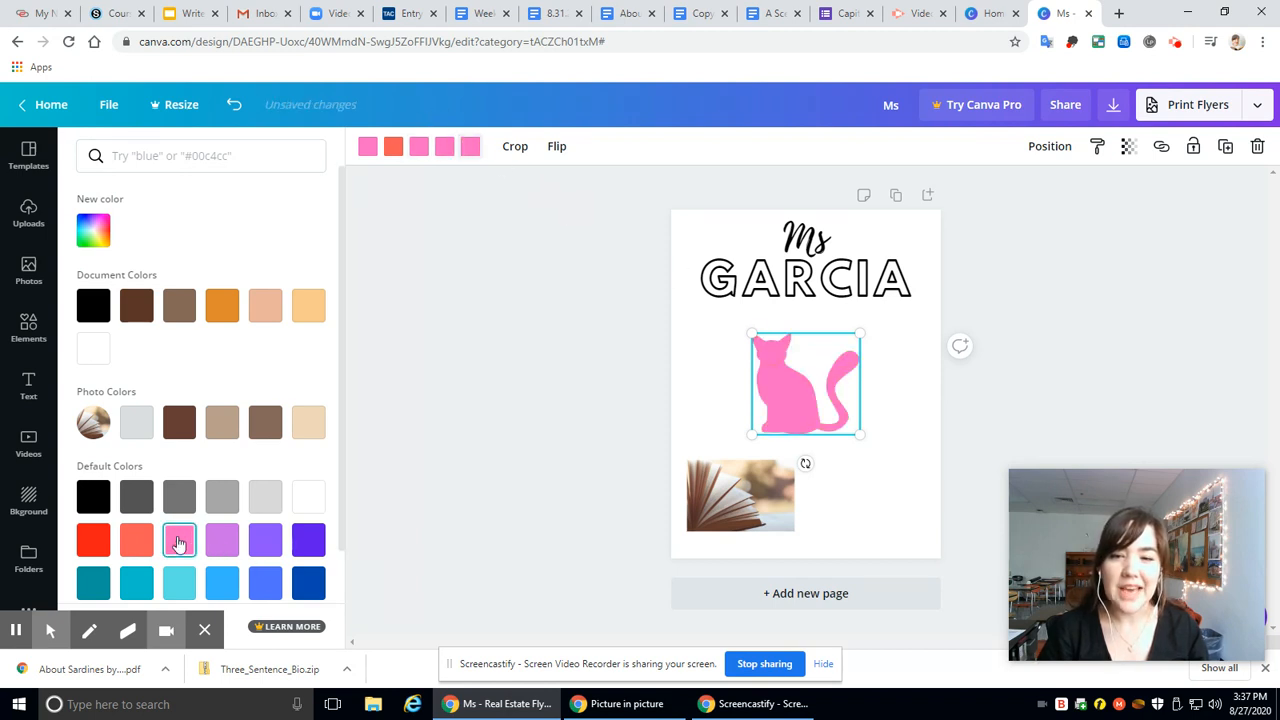
left_click(93, 541)
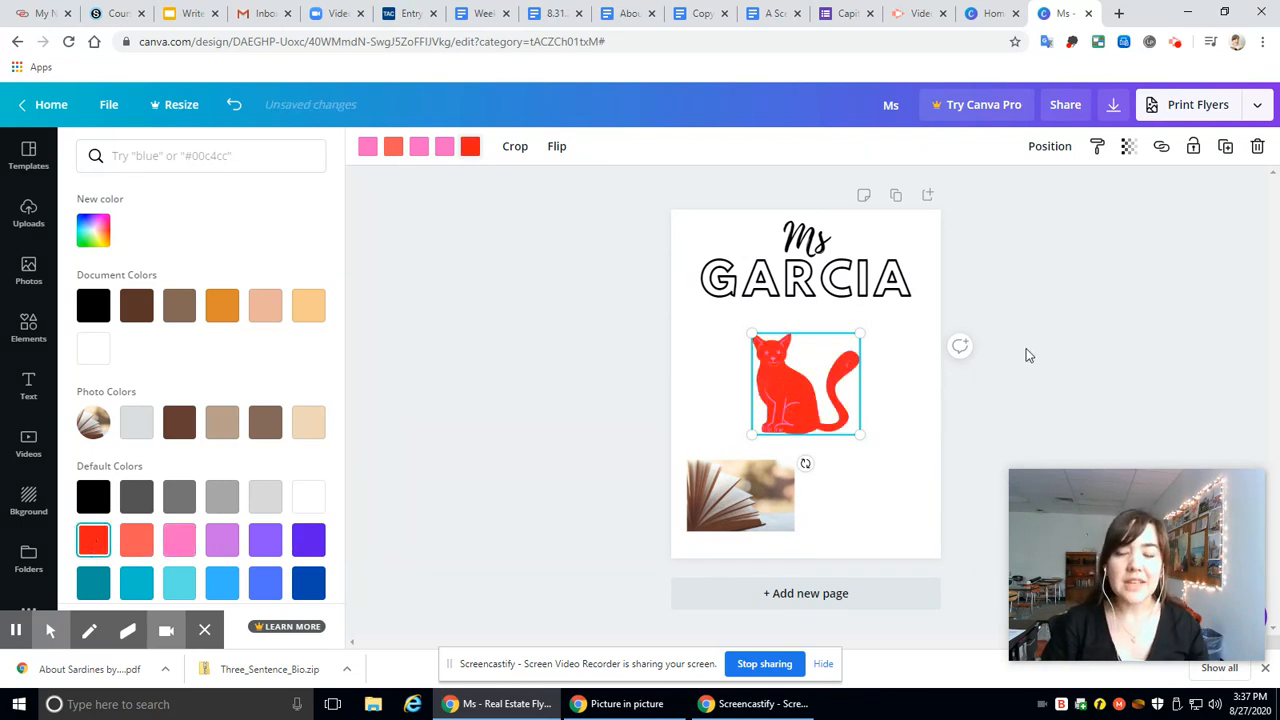
key("Delete")
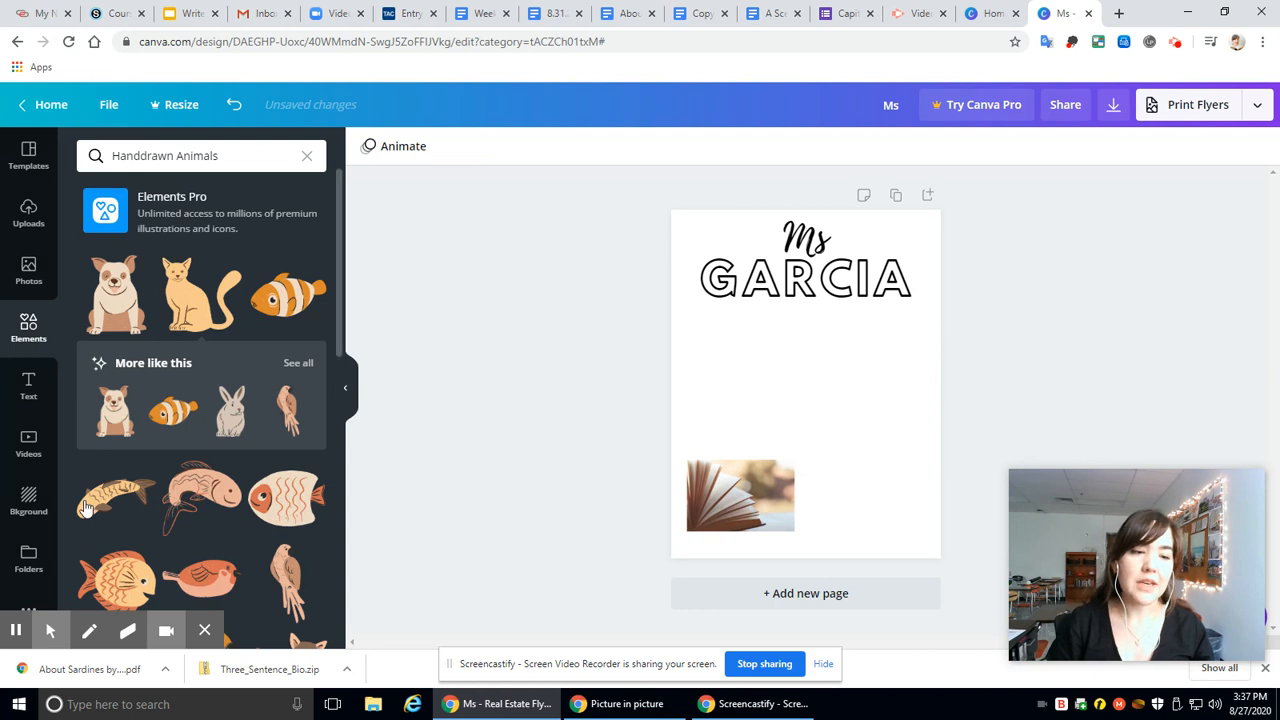
Step: Apply the white brick wall background to the flyer page and open the text styles
left_click(29, 500)
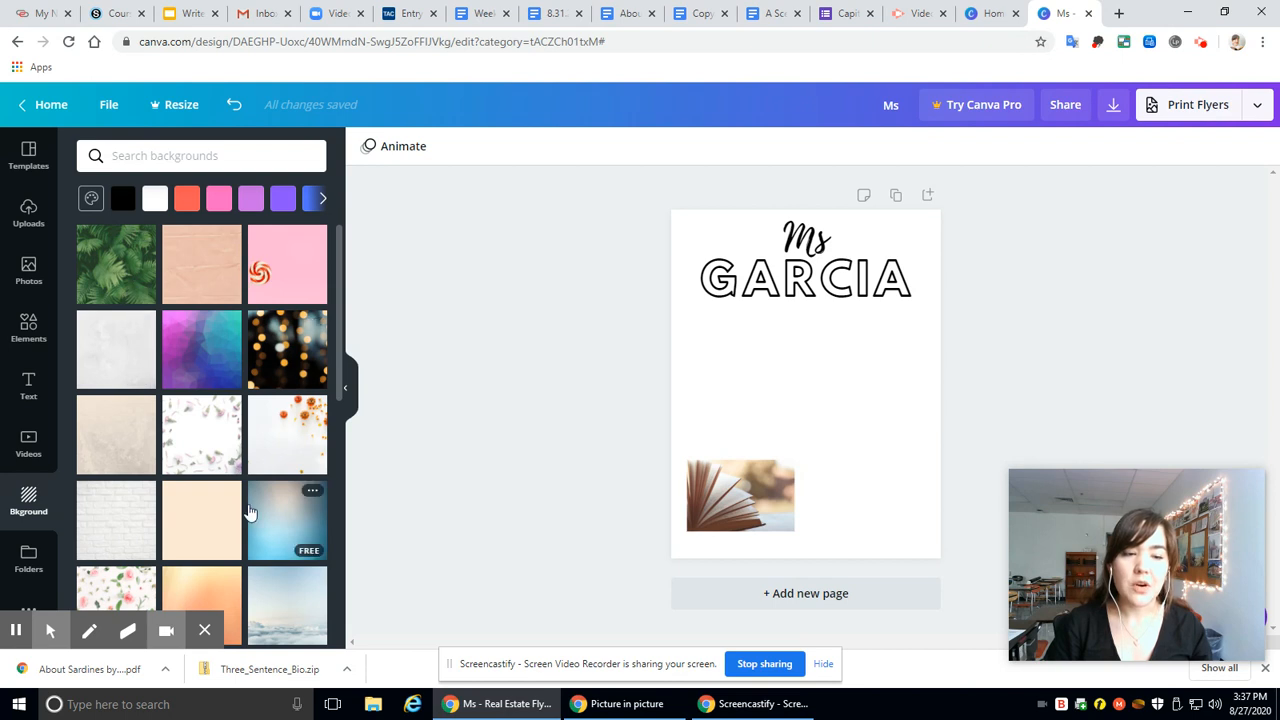
left_click(116, 512)
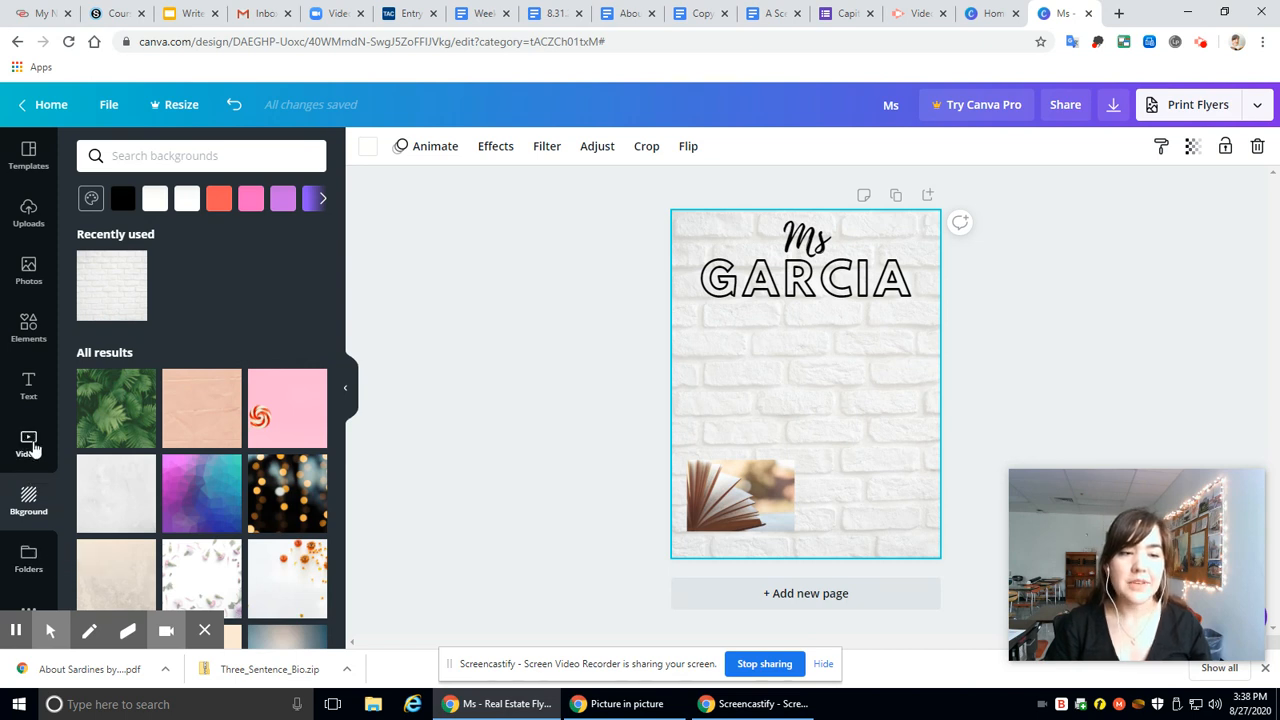
left_click(29, 385)
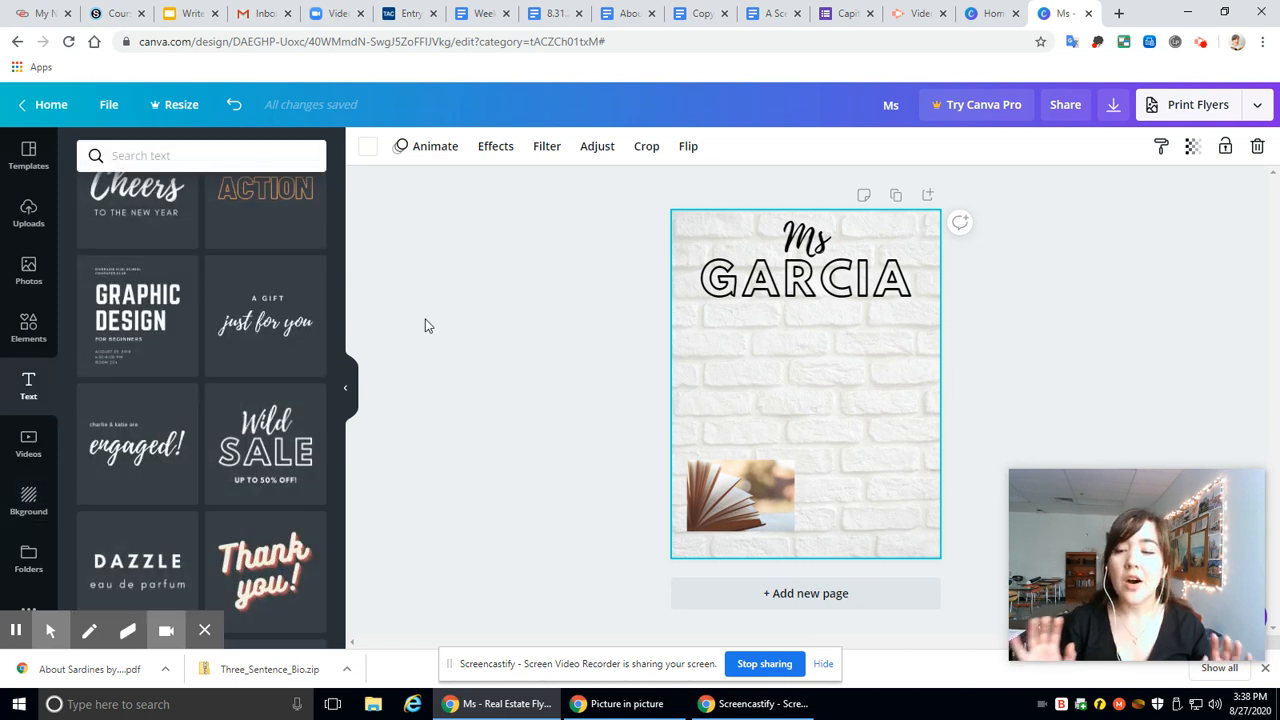